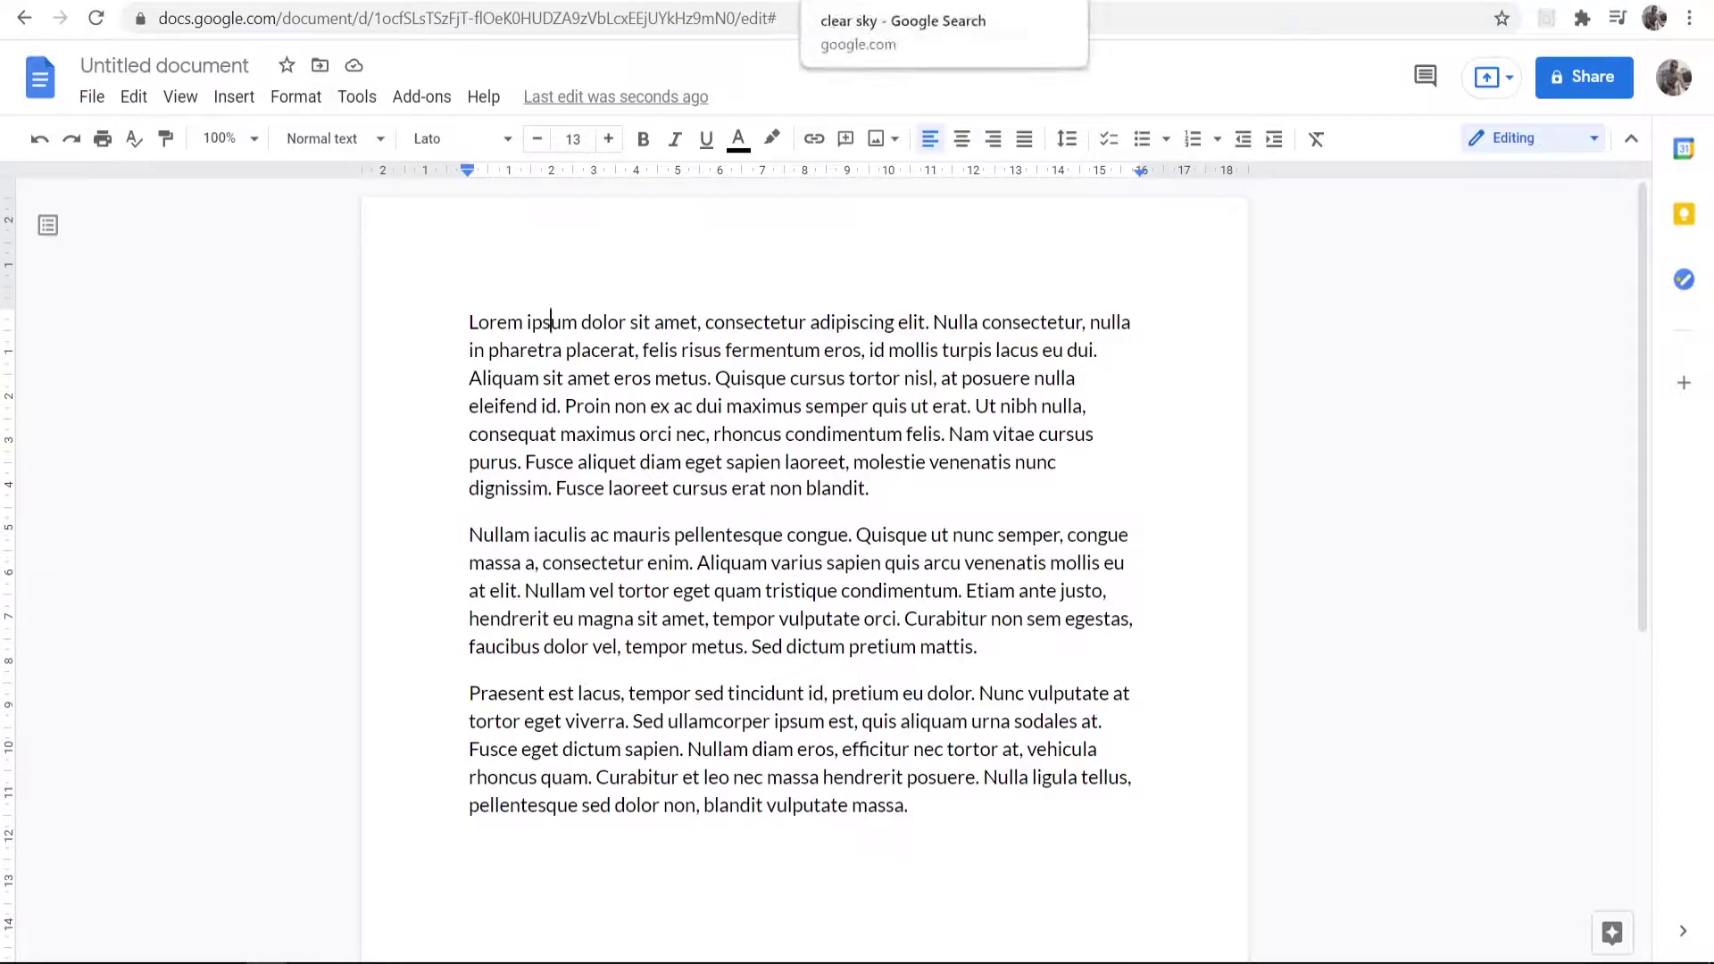
Copy the large clear blue sky preview image from the Google Images results
{"action": "left_click", "coordinate": [938, 3]}
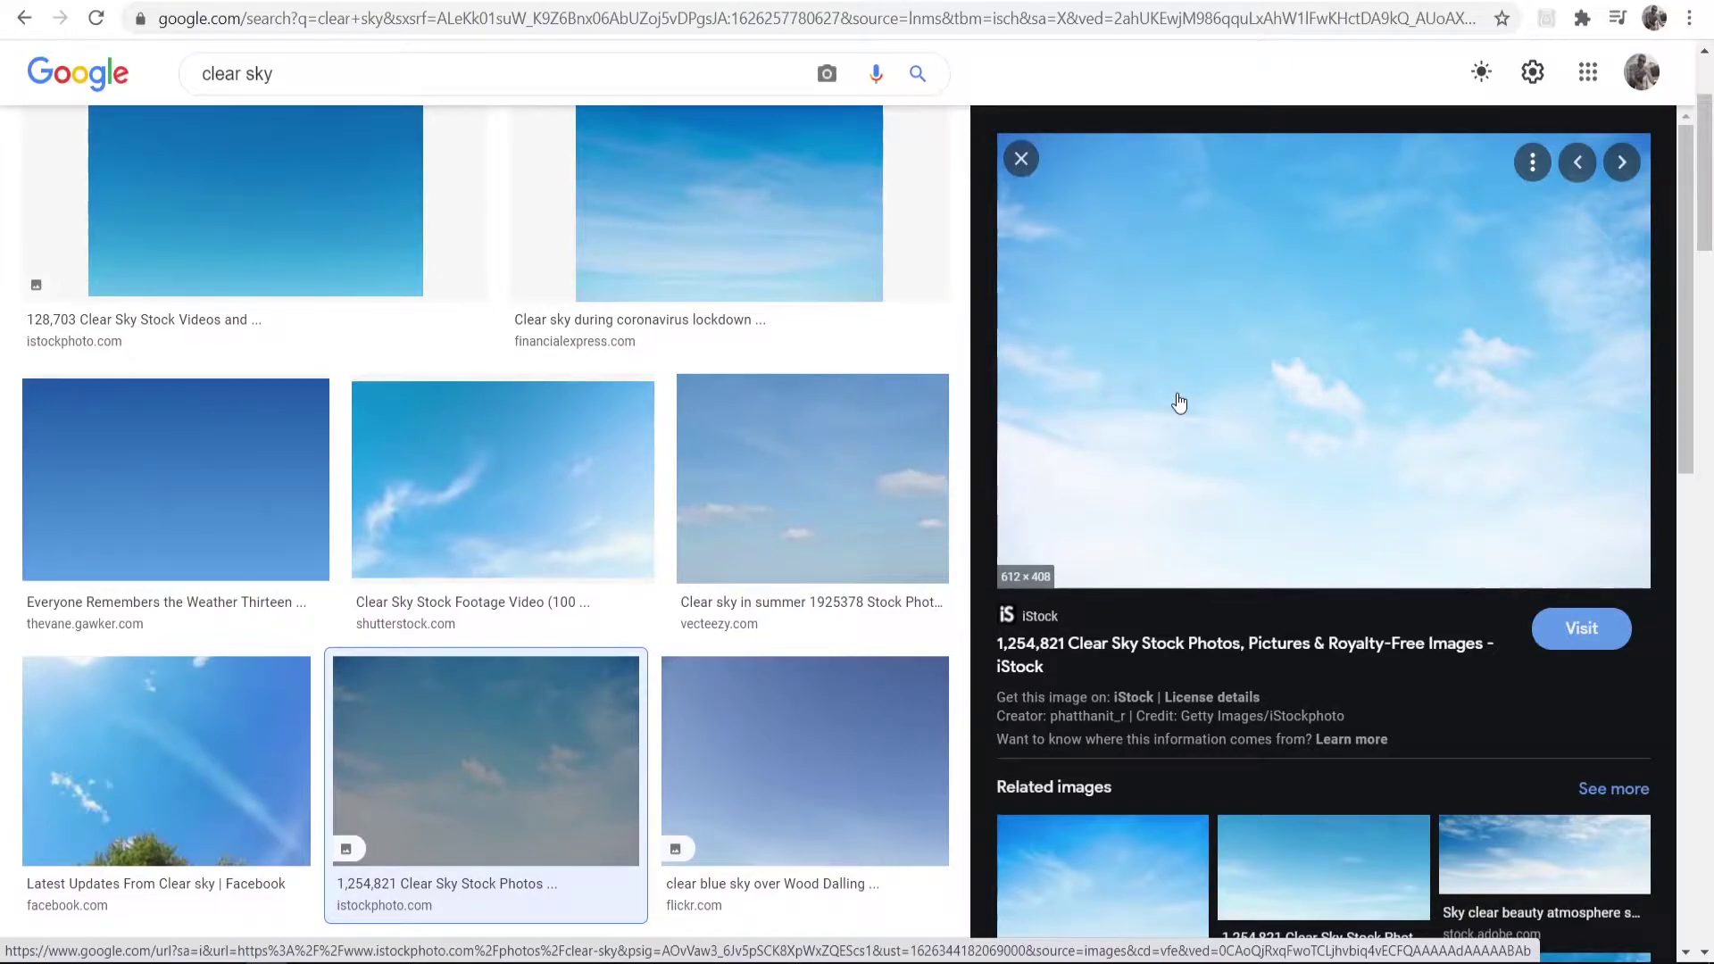
{"action": "right_click", "coordinate": [1193, 336]}
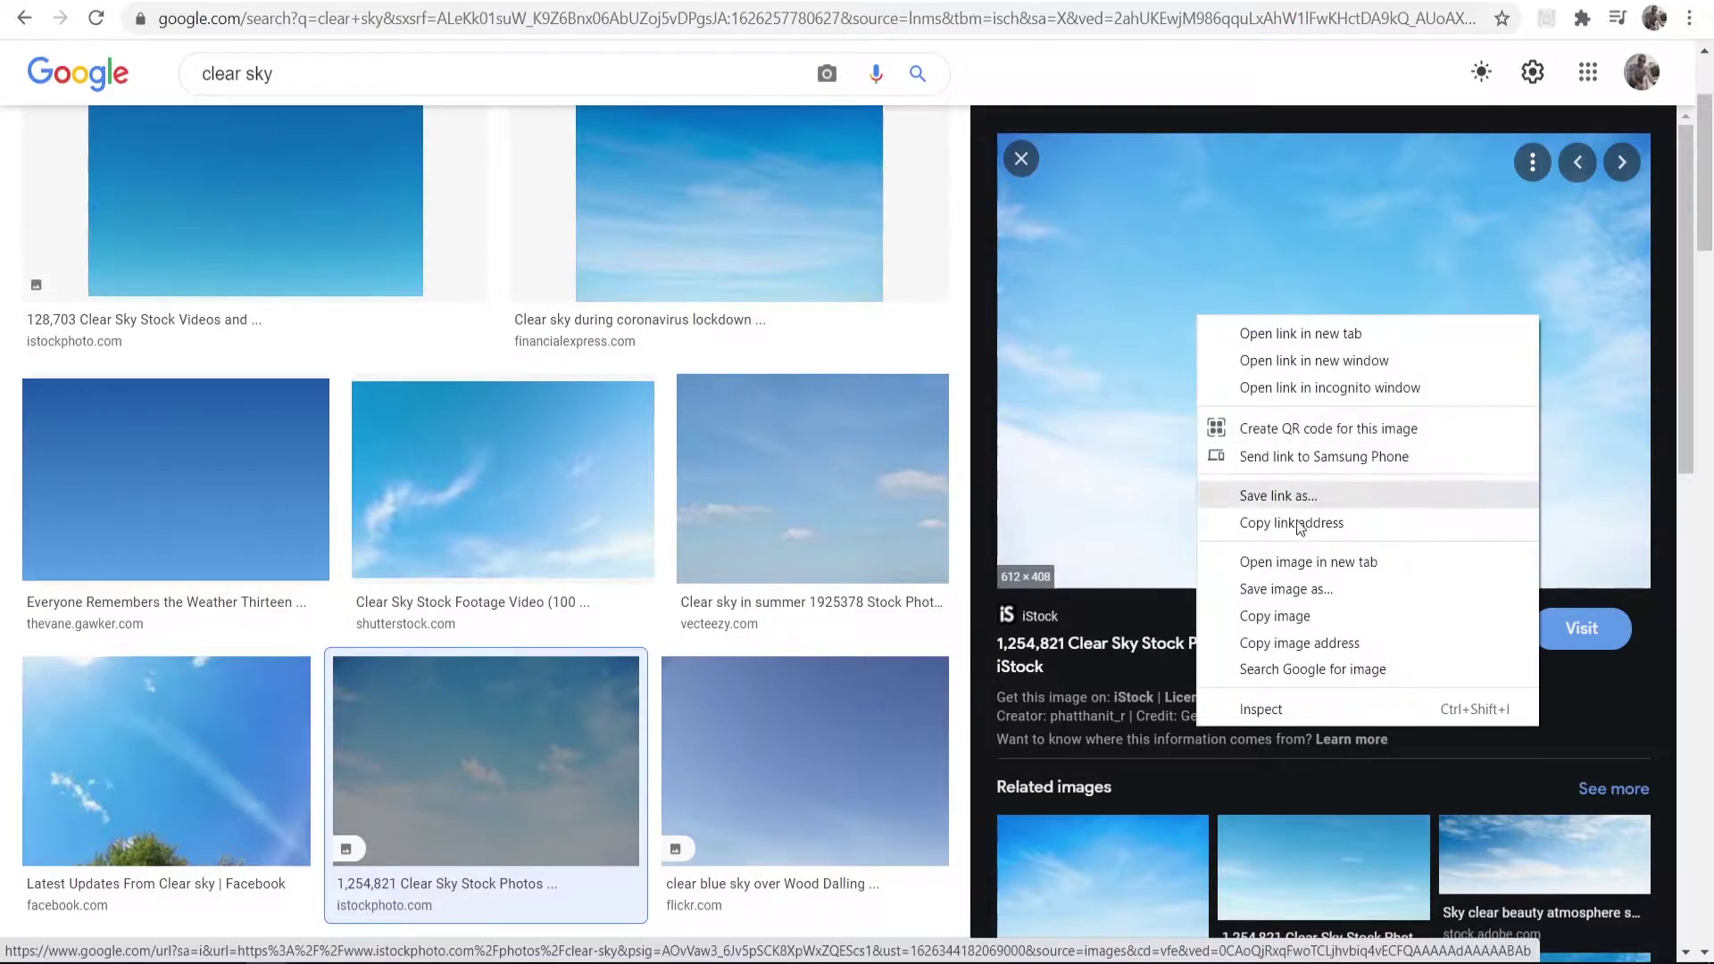
{"action": "left_click", "coordinate": [1287, 614]}
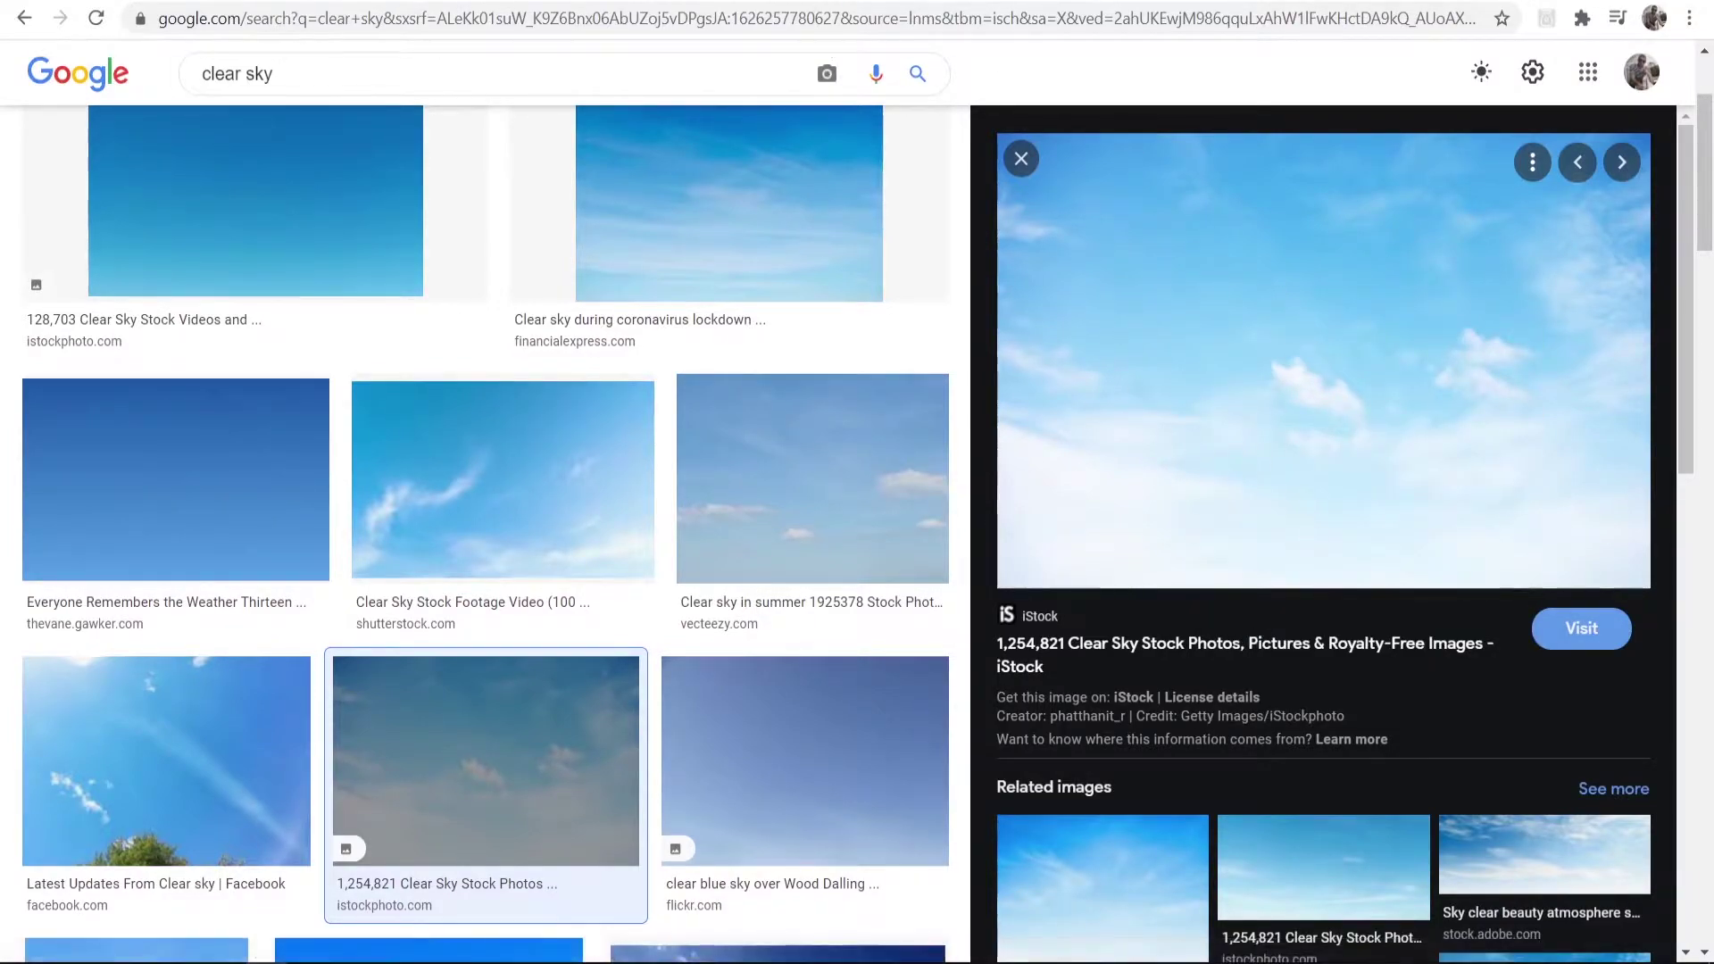
Paste the copied sky image between the first and second paragraphs and select it
{"action": "key", "text": "ctrl+Tab"}
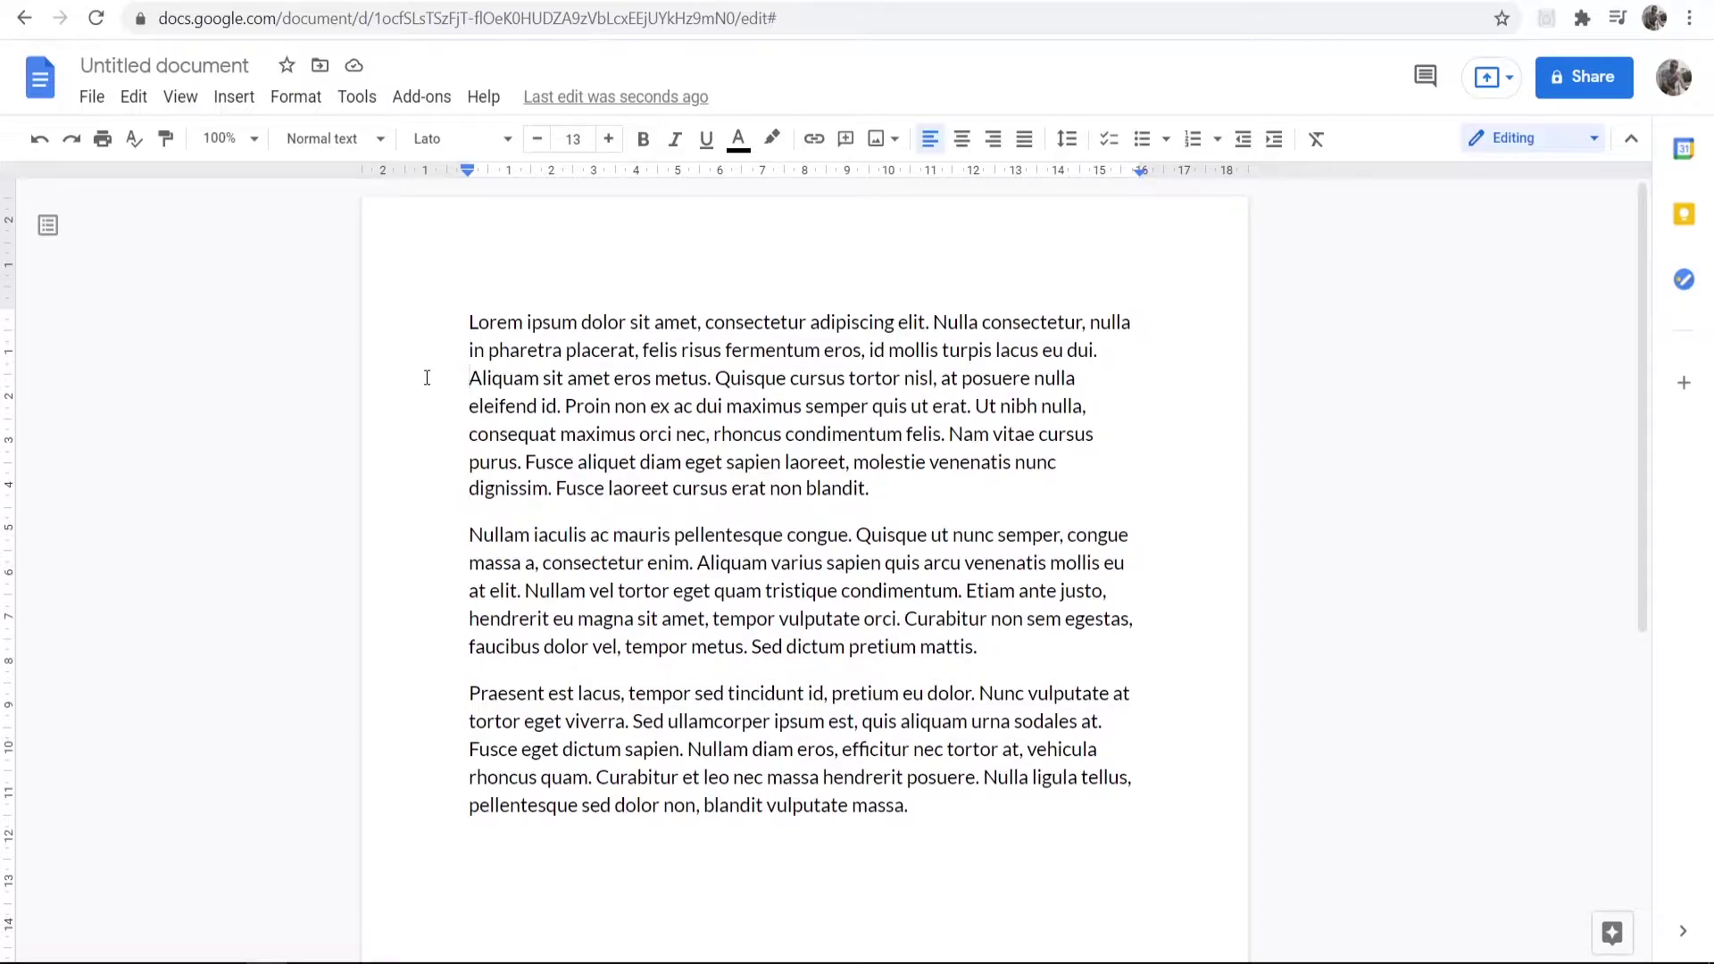
{"action": "right_click", "coordinate": [425, 385]}
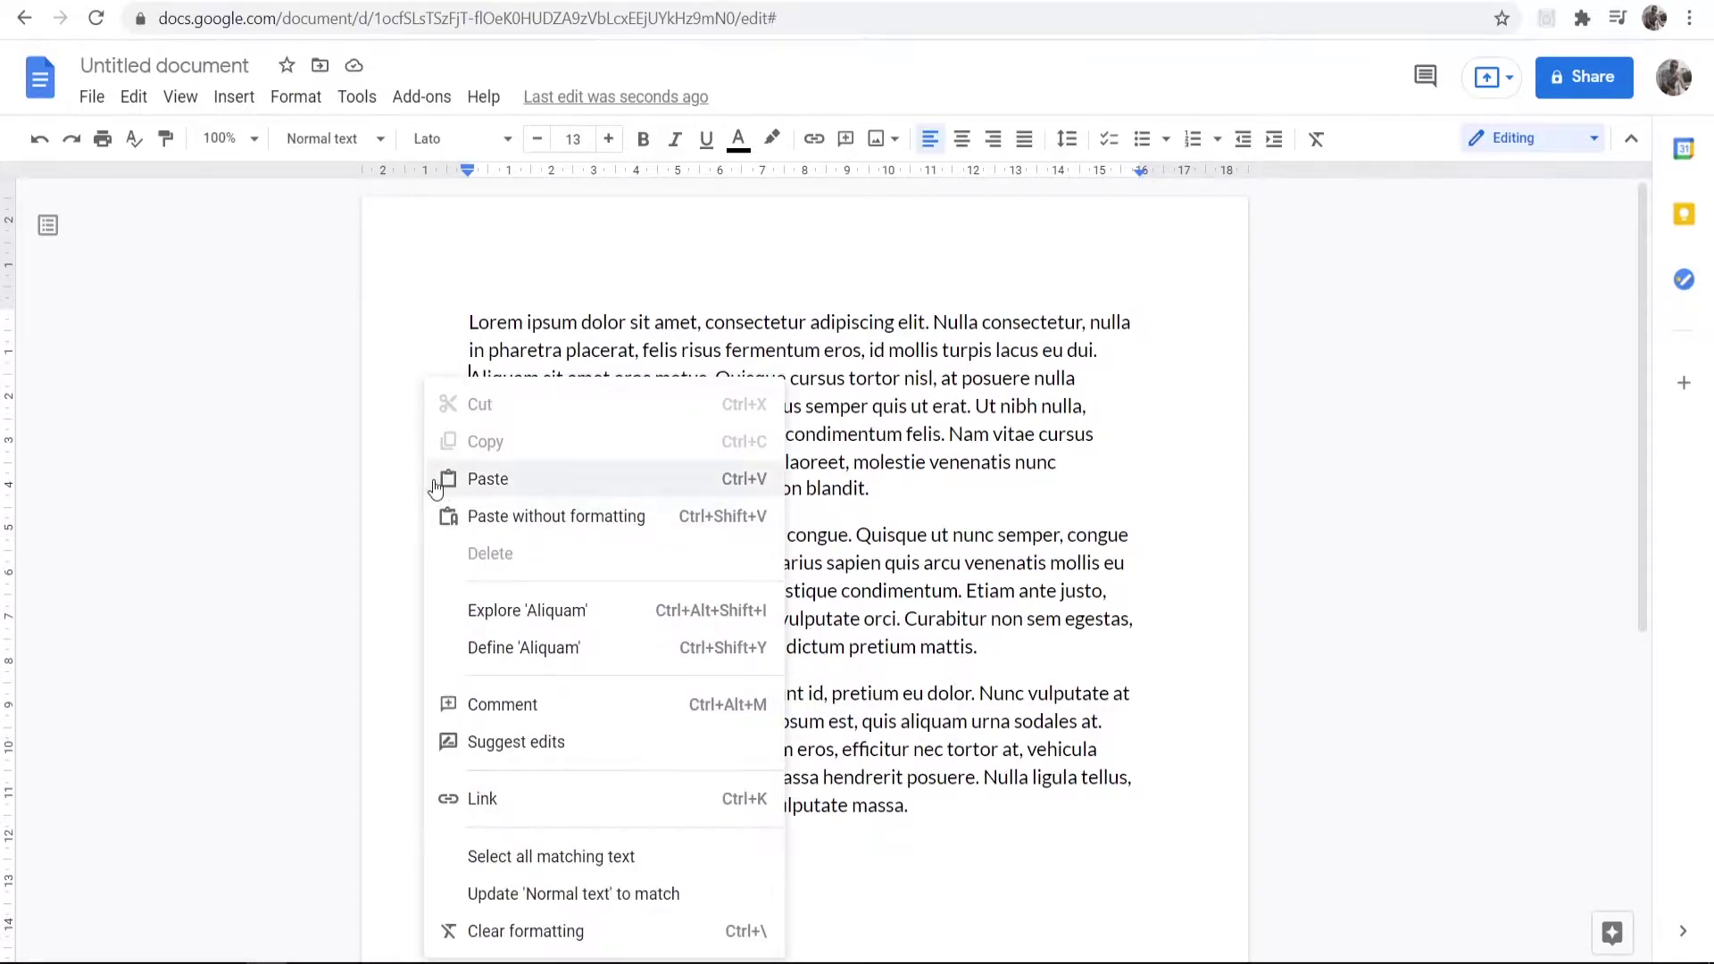
{"action": "left_click", "coordinate": [487, 481]}
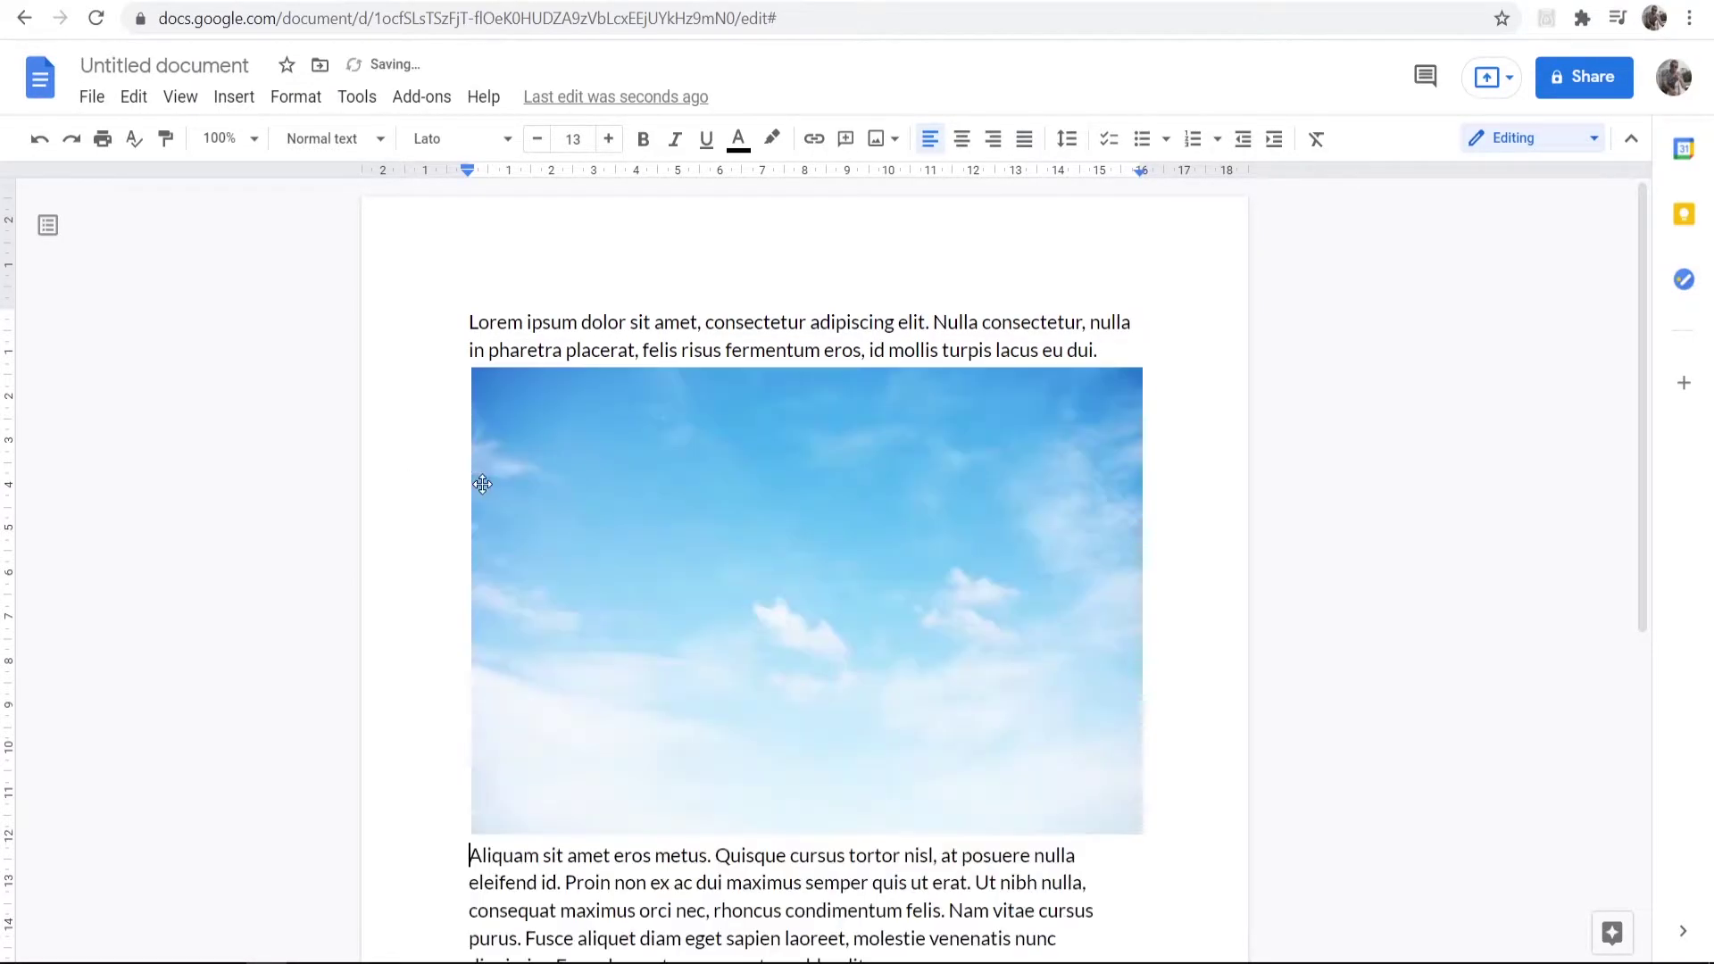
{"action": "left_click", "coordinate": [825, 484]}
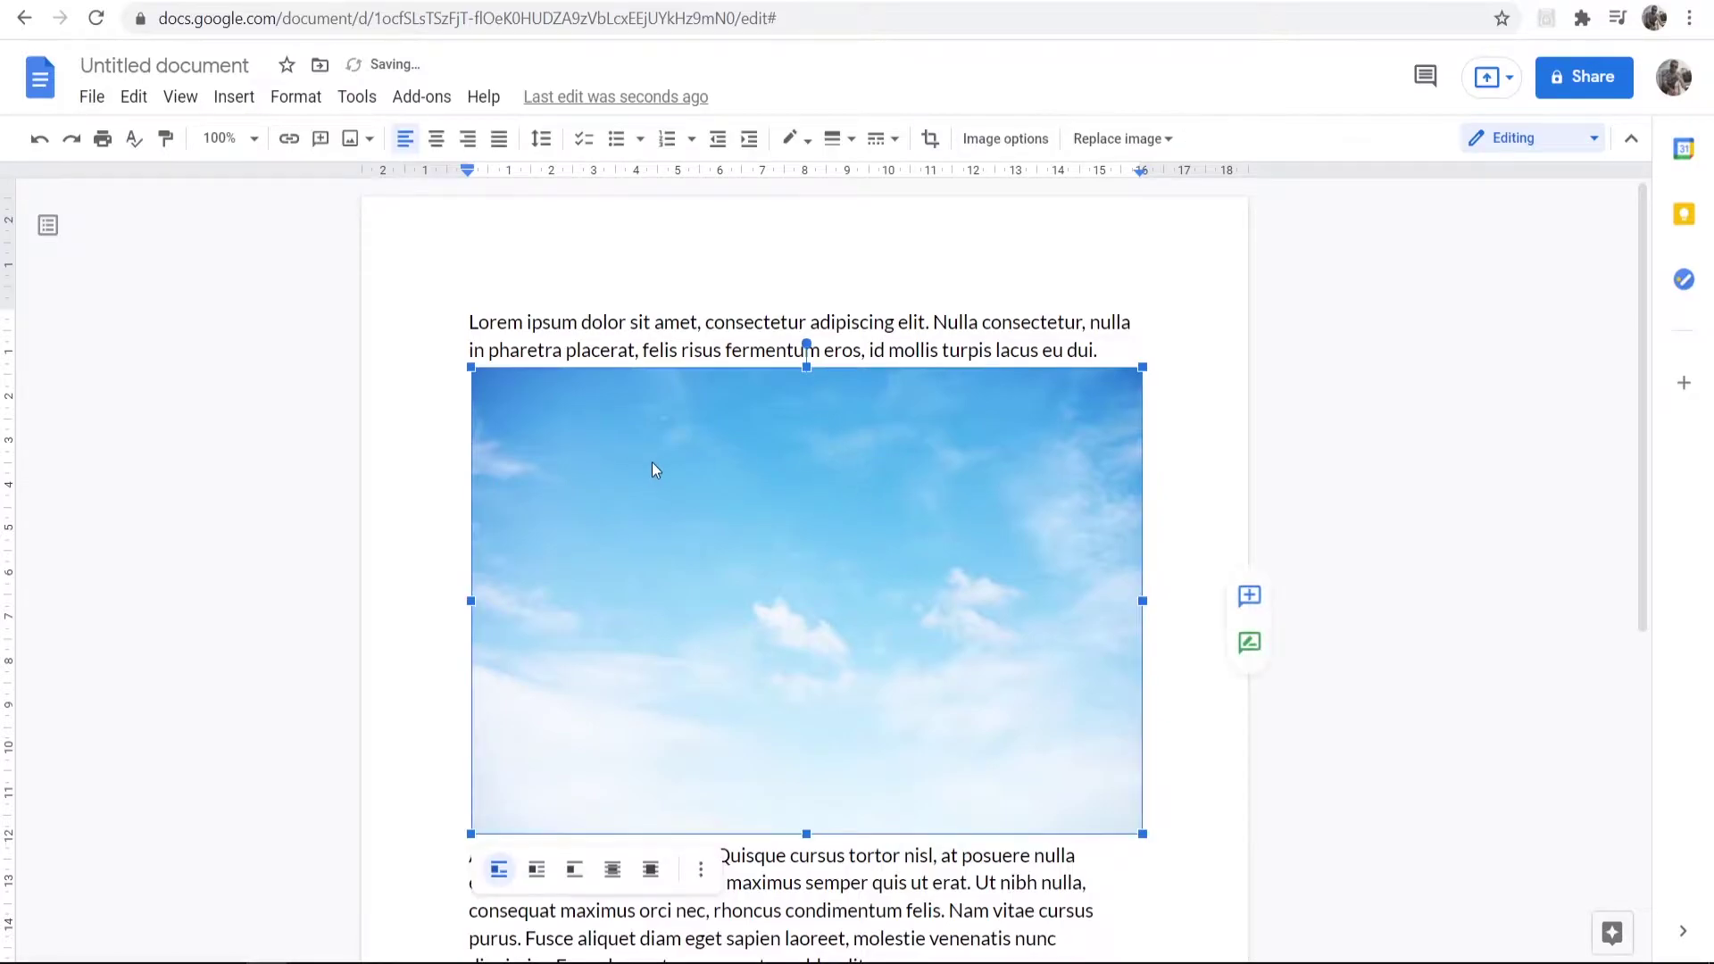
{"action": "scroll", "coordinate": [659, 388], "scroll_direction": "down", "scroll_amount": 3}
{"action": "scroll", "coordinate": [791, 541], "scroll_direction": "up", "scroll_amount": 2}
{"action": "scroll", "coordinate": [790, 542], "scroll_direction": "down", "scroll_amount": 1}
{"action": "scroll", "coordinate": [746, 550], "scroll_direction": "down", "scroll_amount": 3}
{"action": "scroll", "coordinate": [689, 429], "scroll_direction": "up", "scroll_amount": 3}
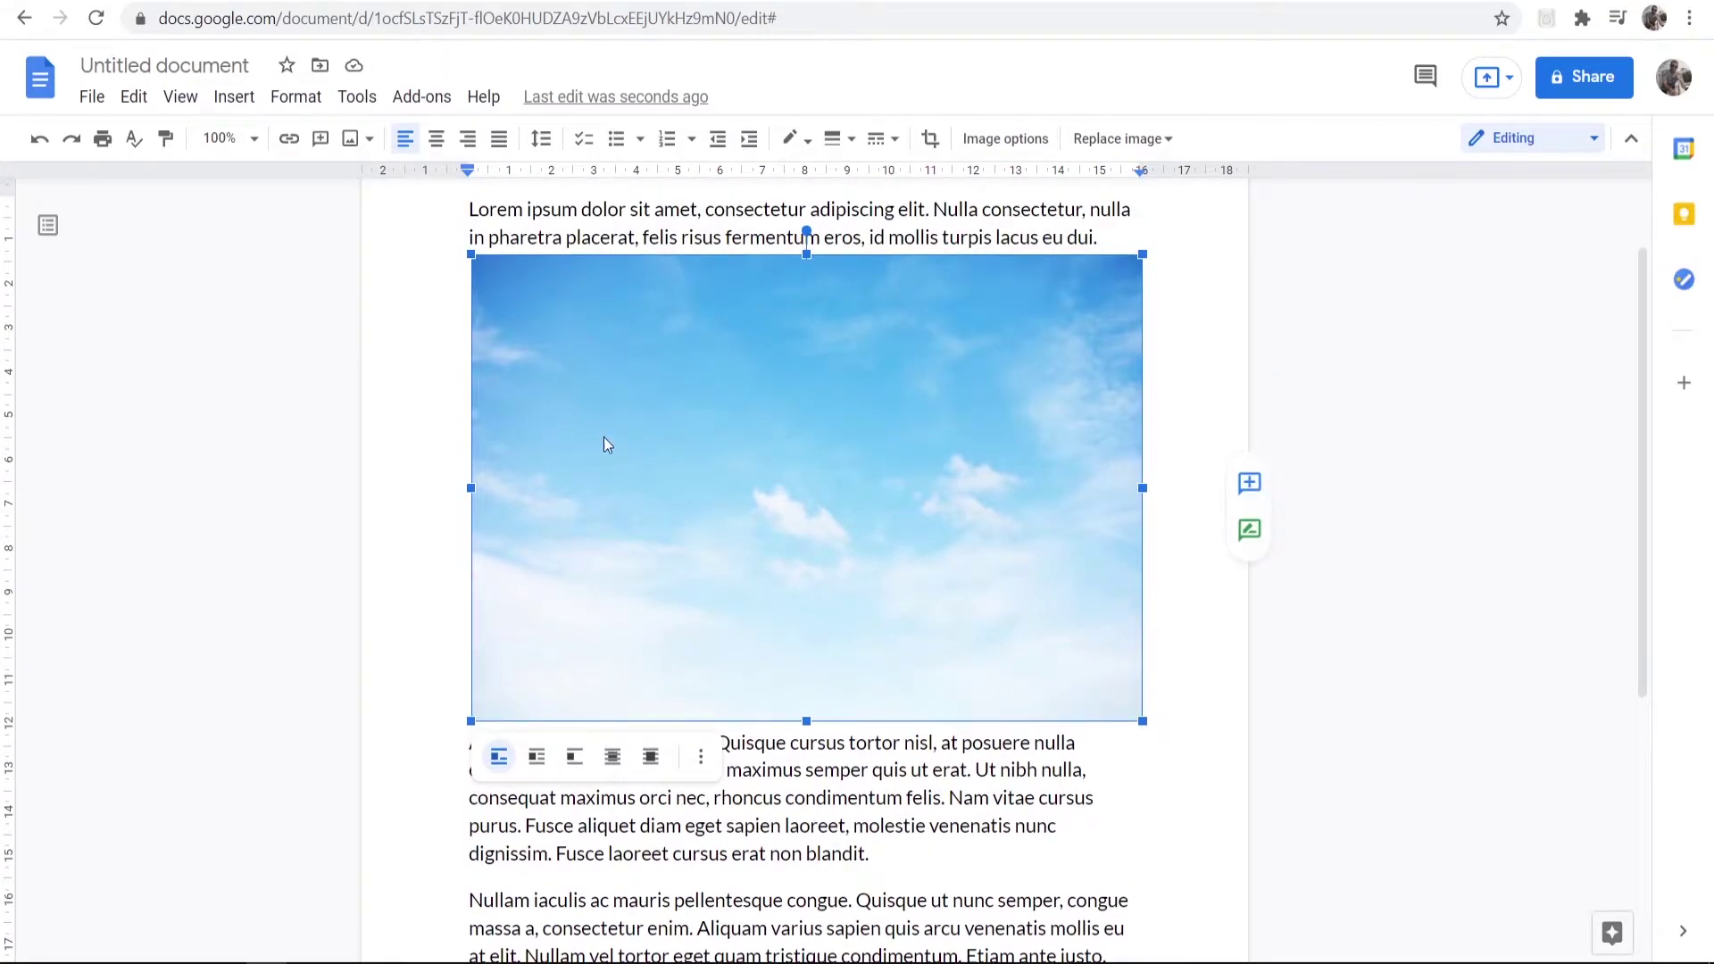
{"action": "scroll", "coordinate": [604, 436], "scroll_direction": "up", "scroll_amount": 2}
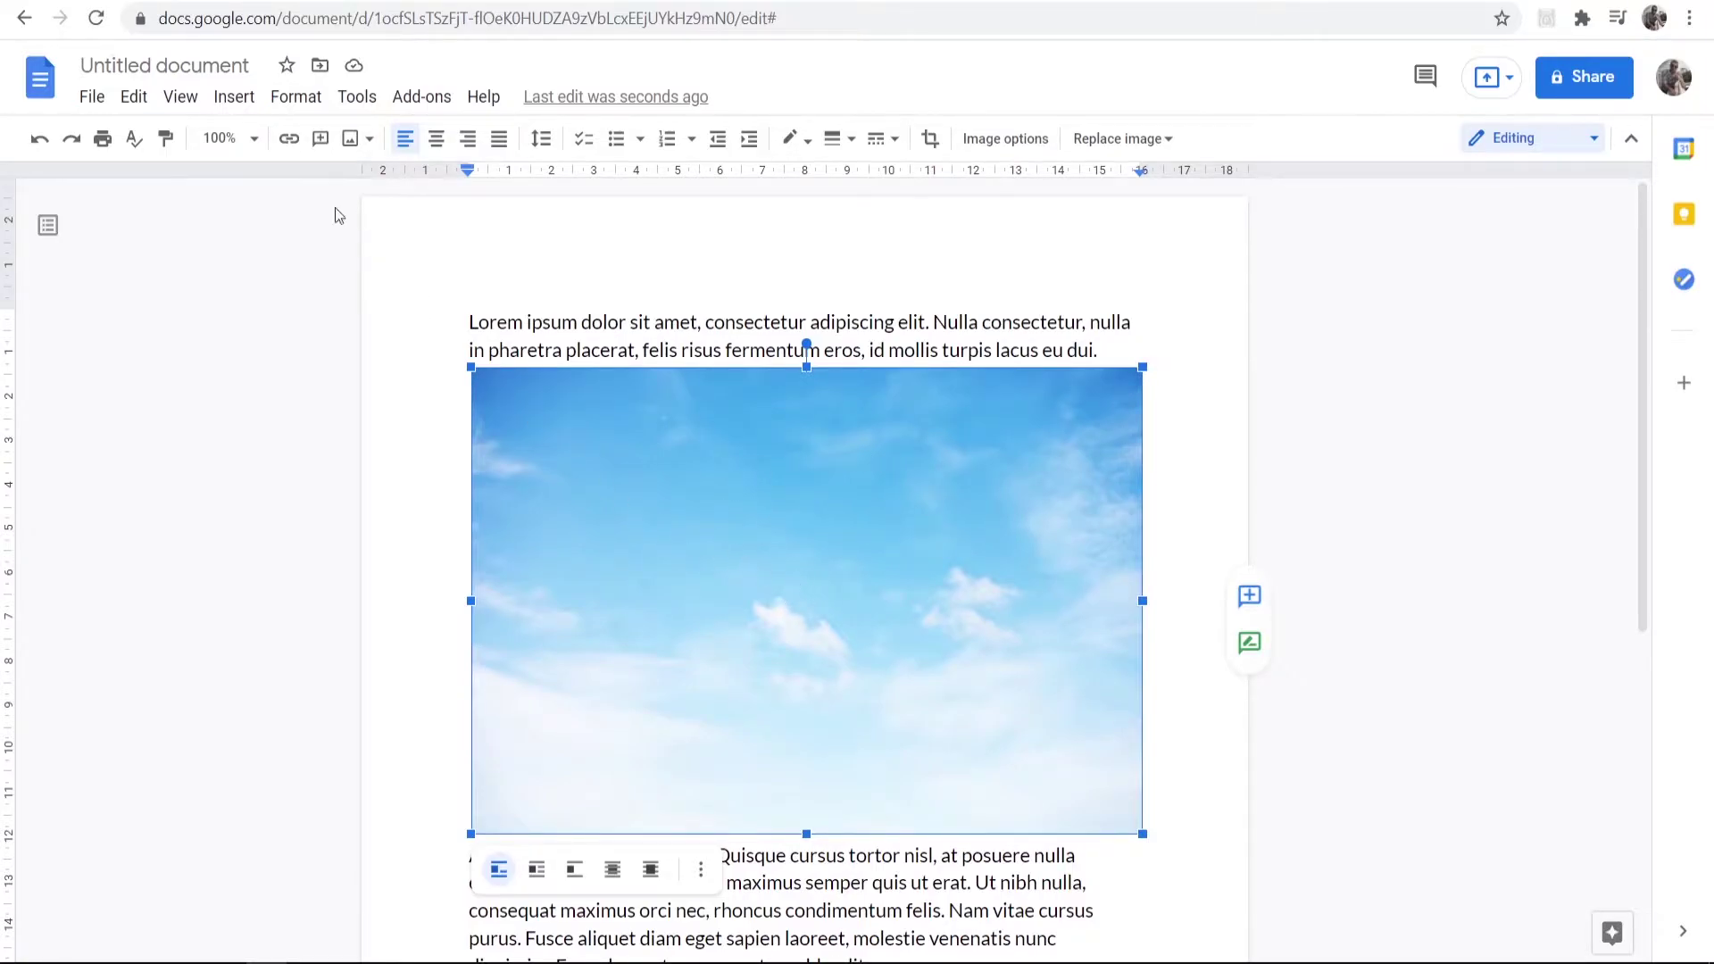
Set the sky image's text wrapping to Behind text in Image options
{"action": "left_click", "coordinate": [295, 97]}
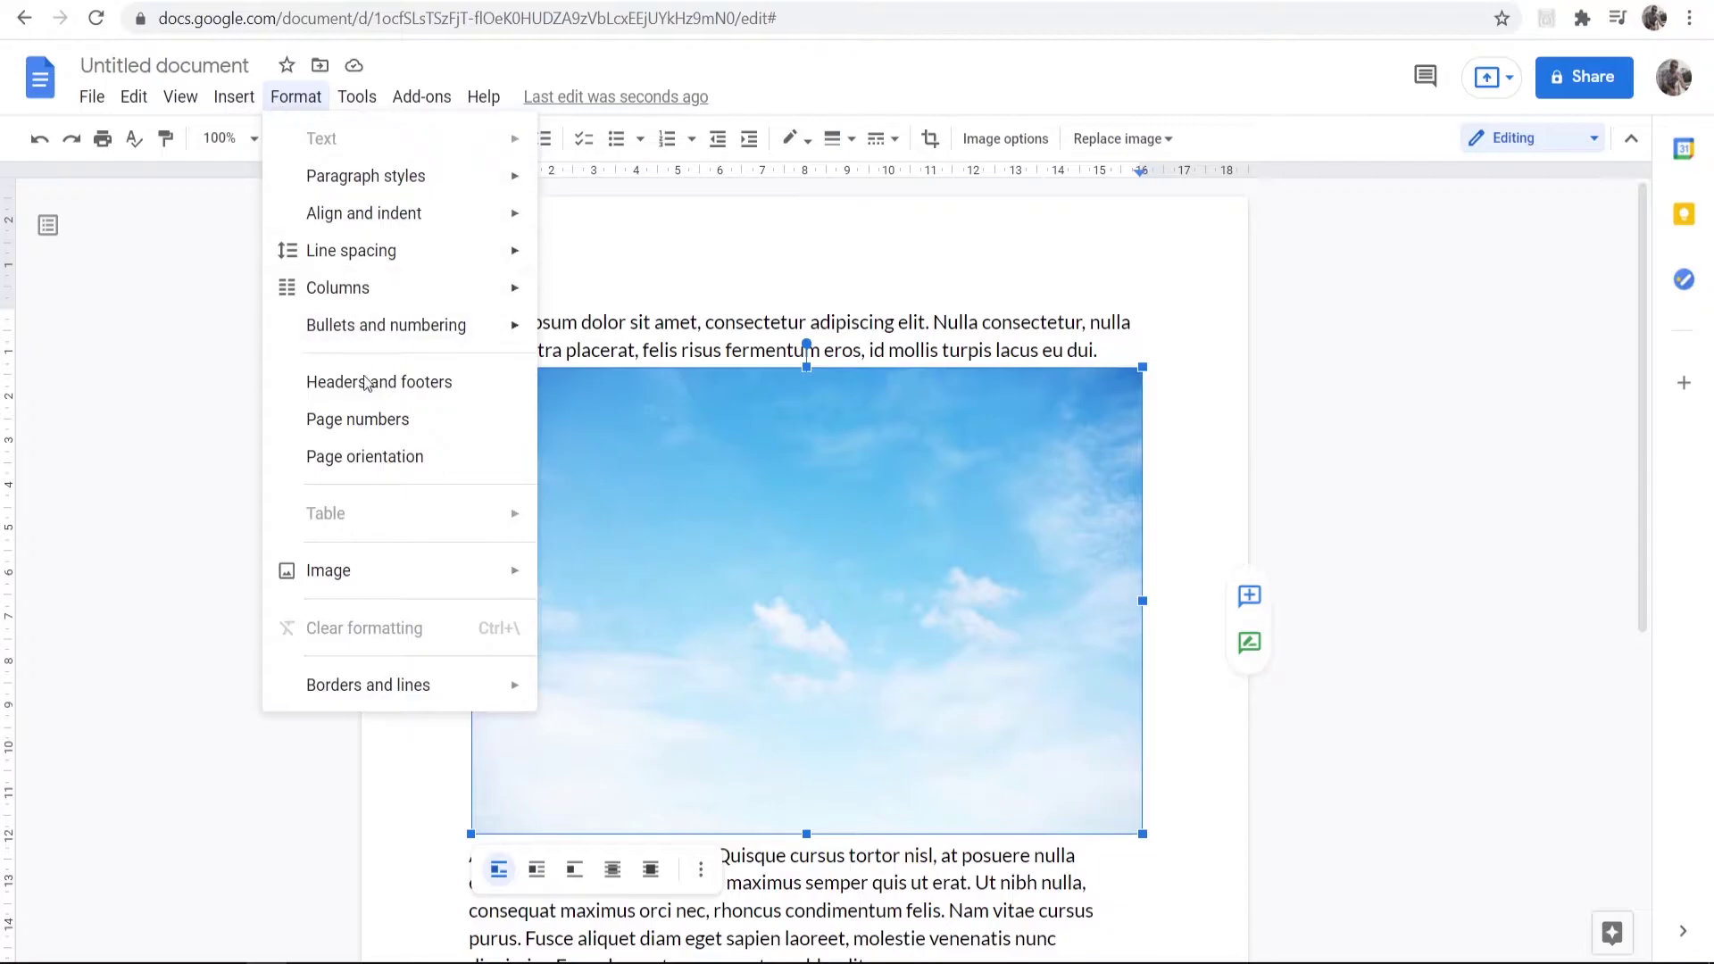
{"action": "mouse_move", "coordinate": [329, 571]}
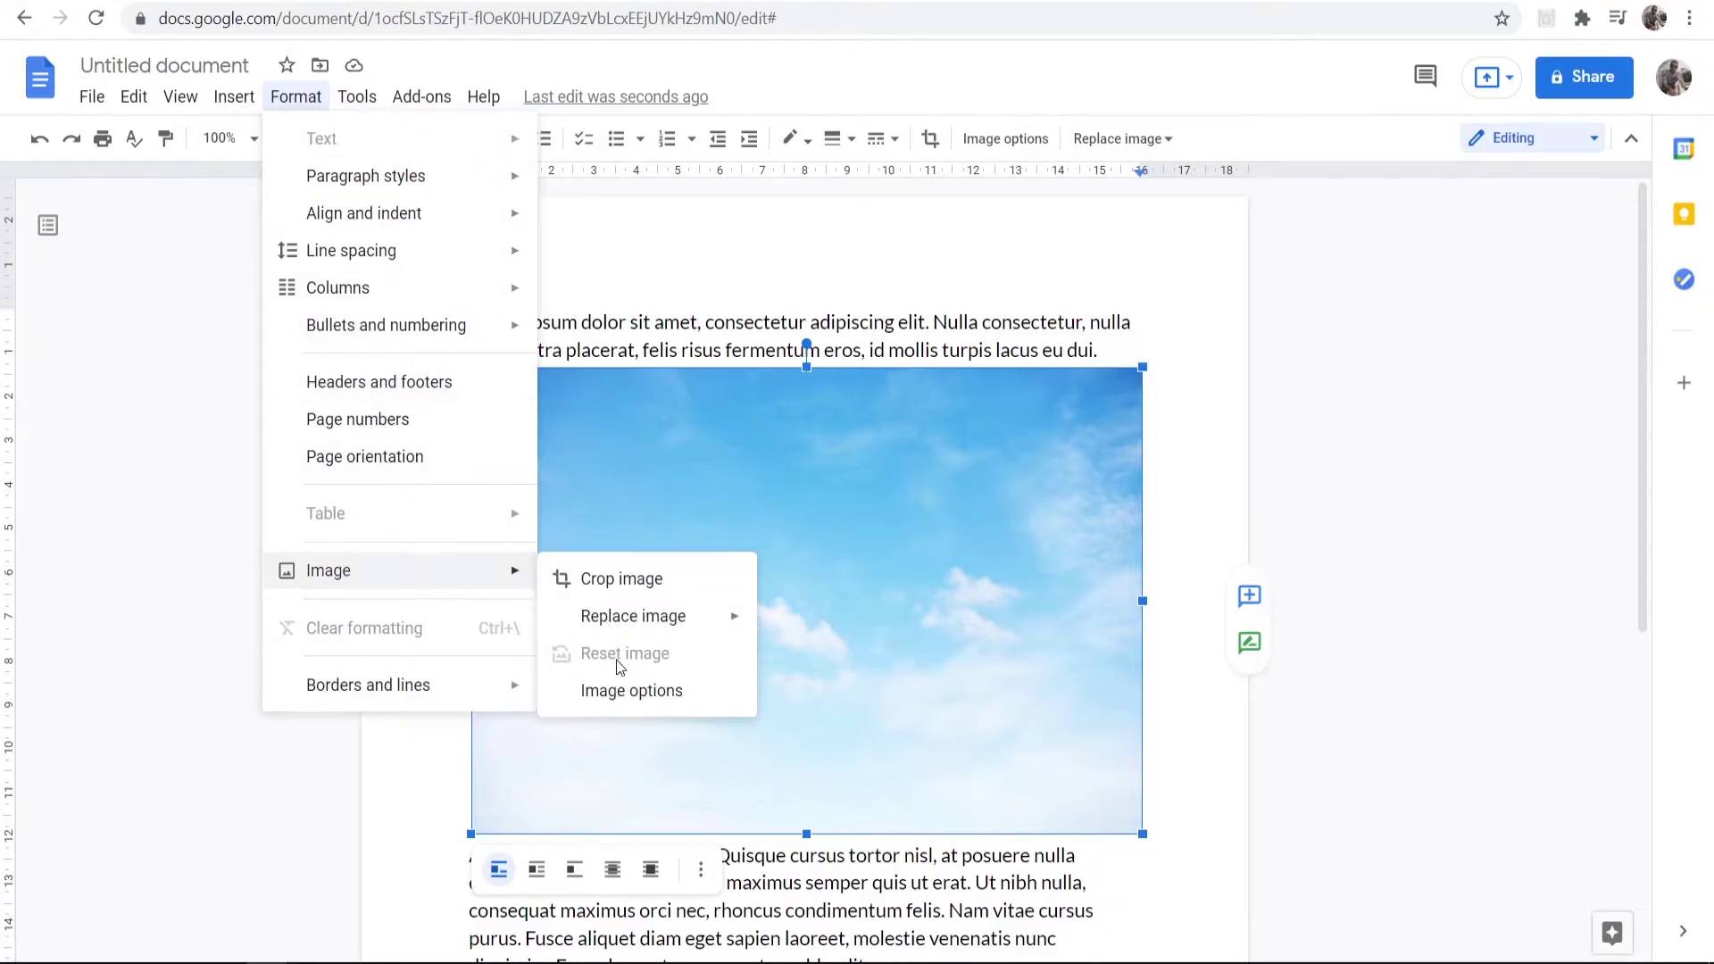
{"action": "left_click", "coordinate": [631, 689]}
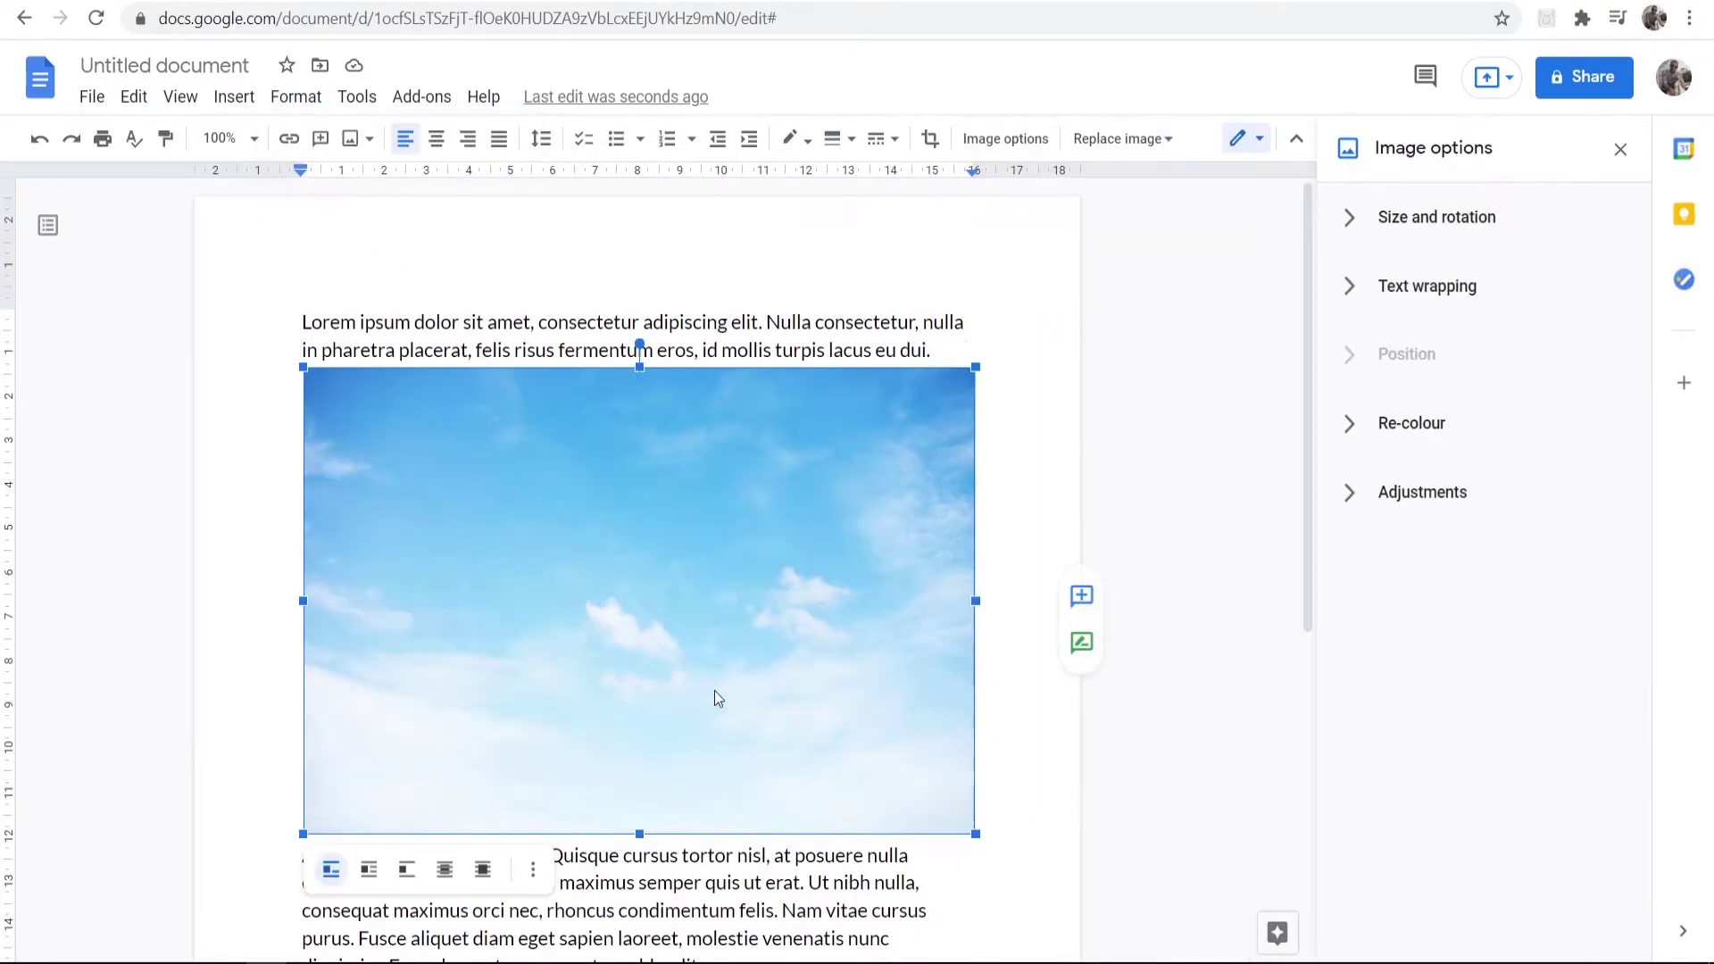
{"action": "left_click", "coordinate": [1421, 221]}
{"action": "left_click", "coordinate": [1393, 222]}
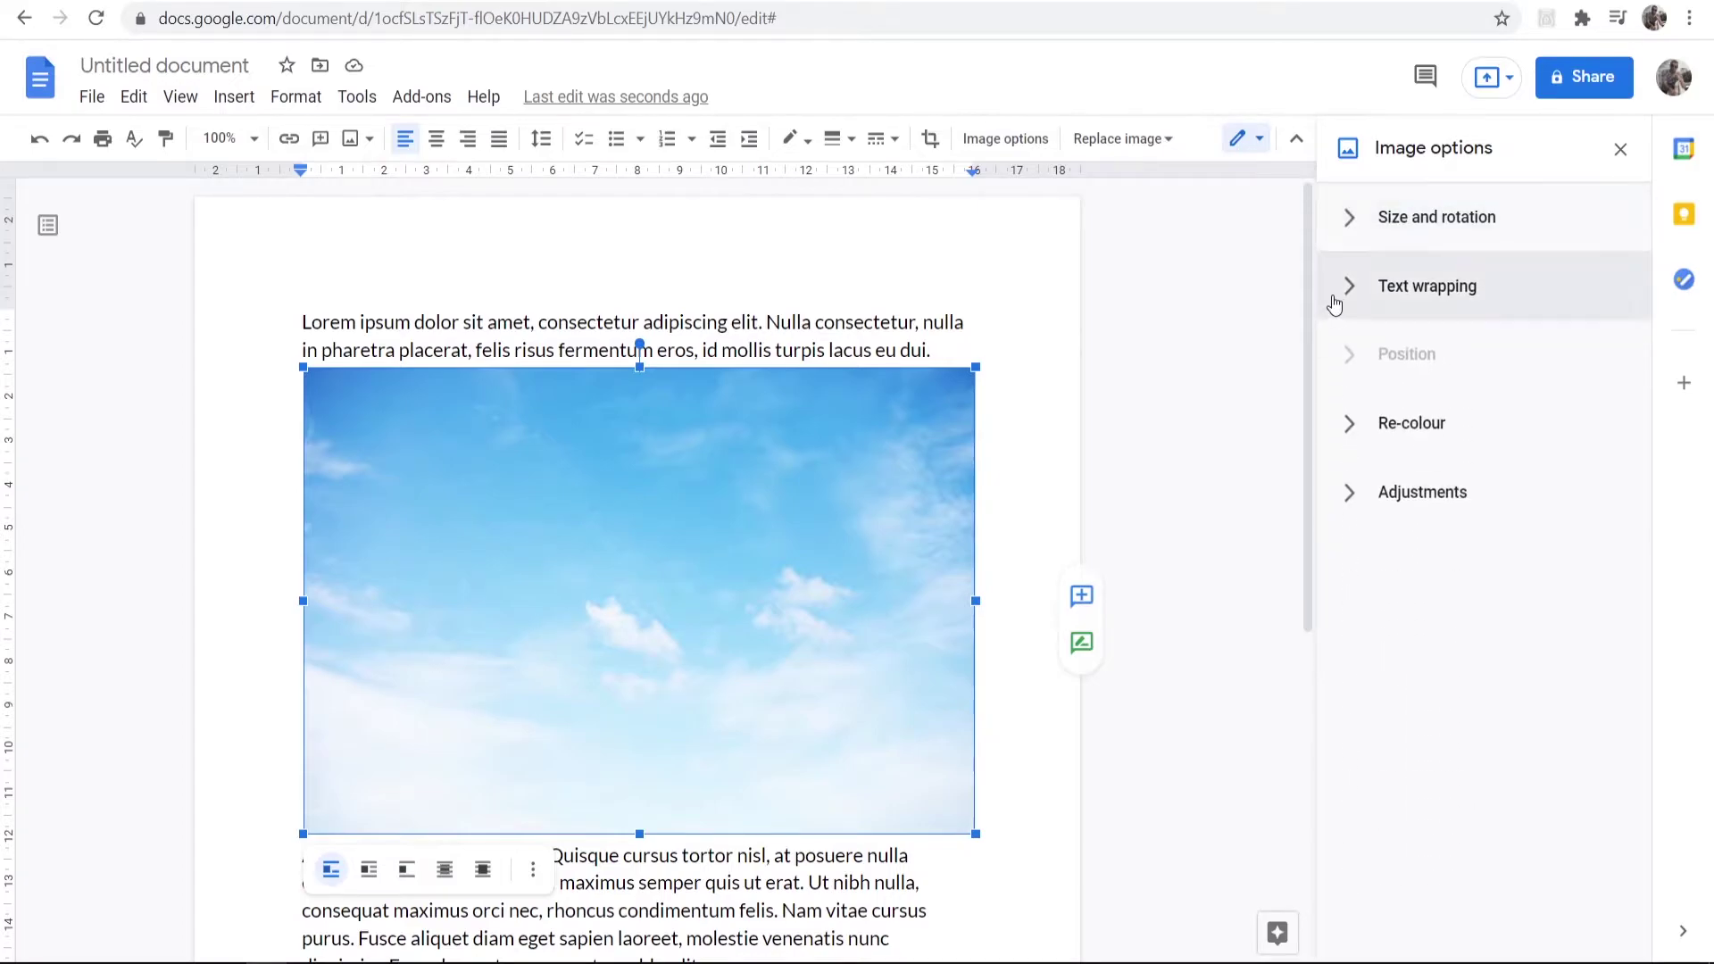
{"action": "left_click", "coordinate": [1393, 284]}
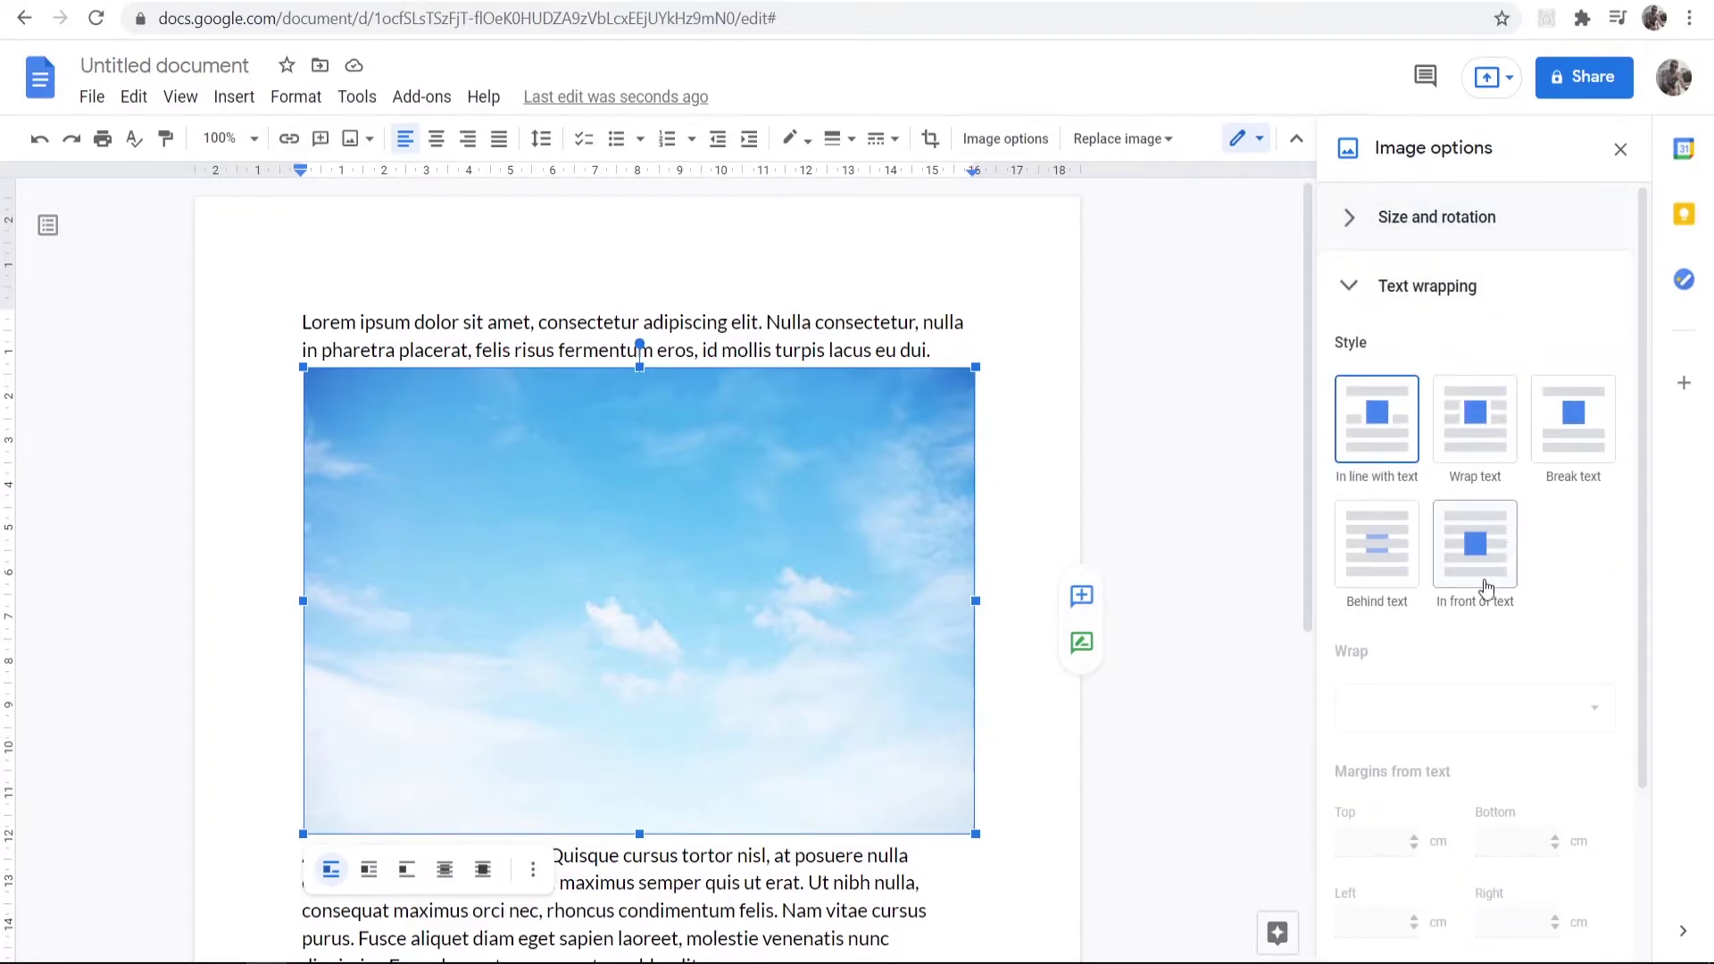
{"action": "left_click", "coordinate": [1376, 549]}
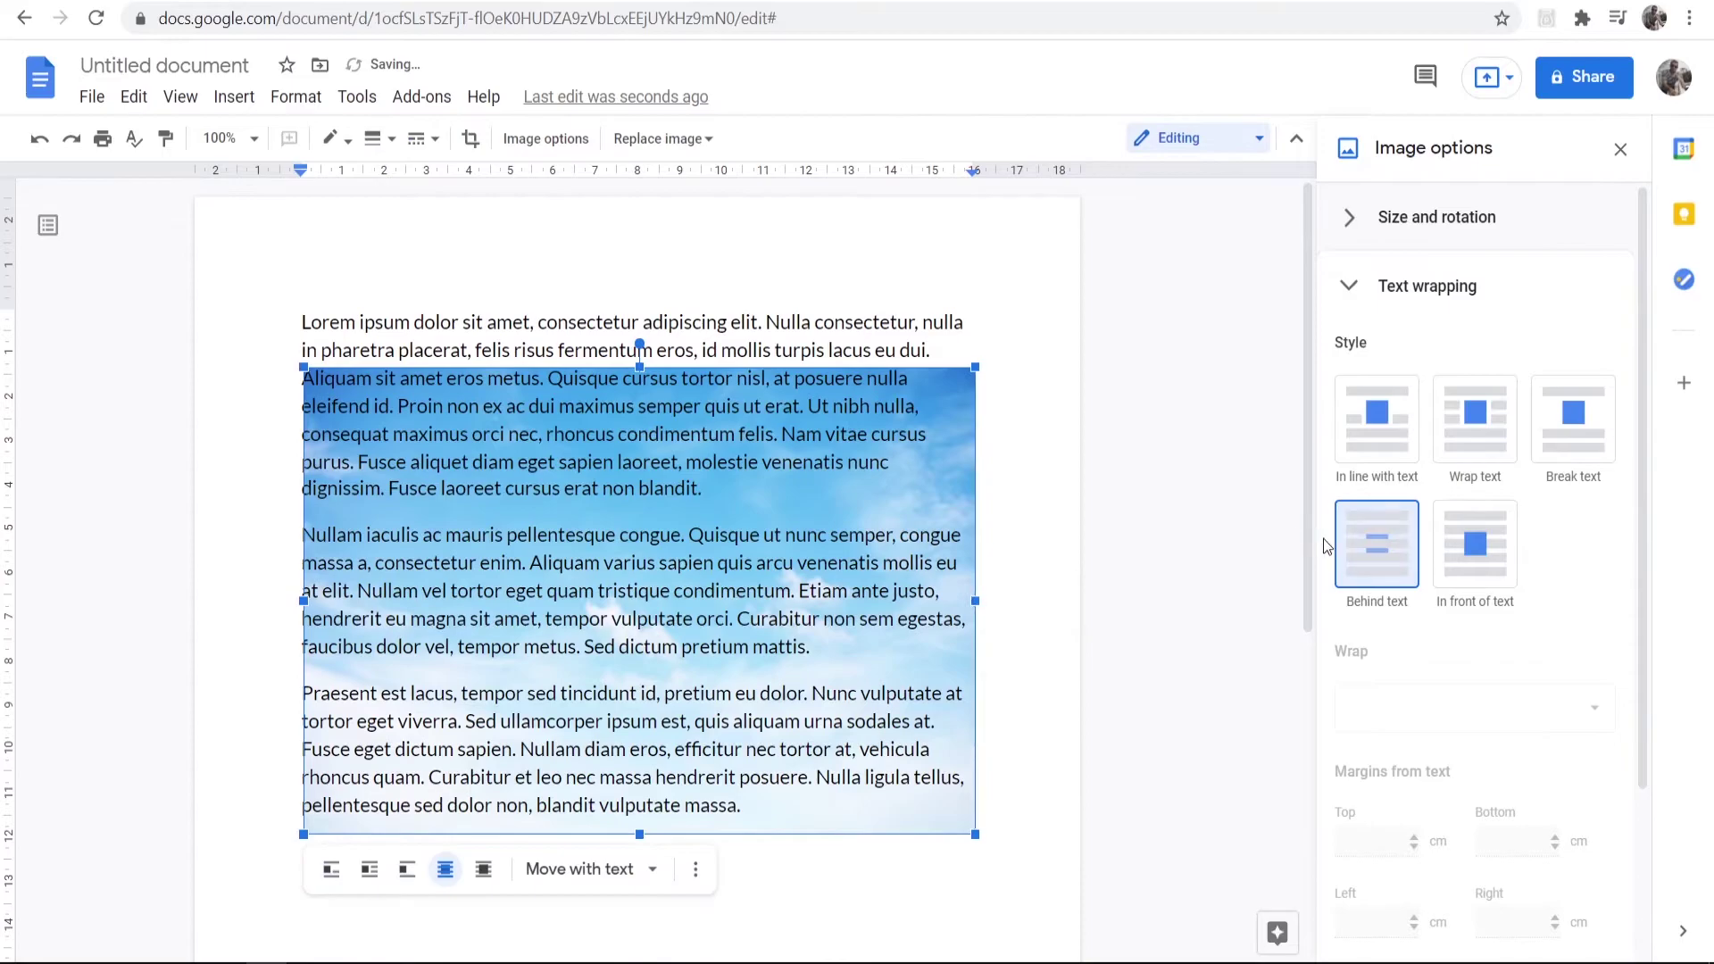
{"action": "left_click", "coordinate": [1051, 355]}
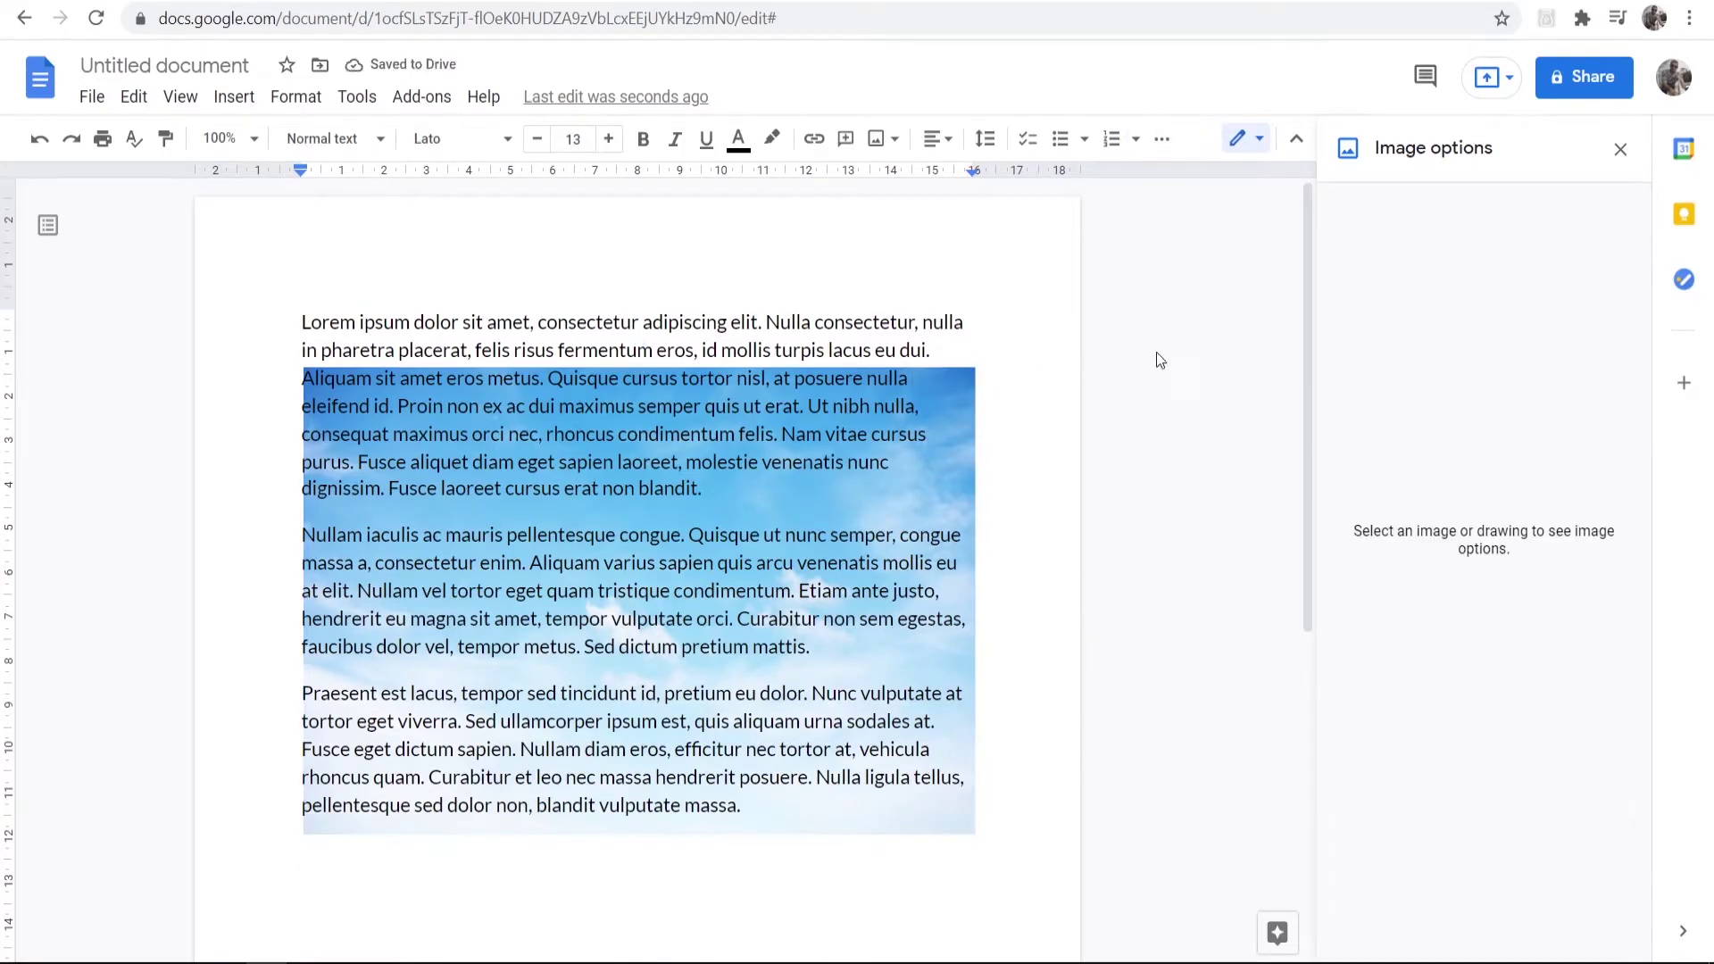
Enlarge the sky image toward the upper left and fix its position on the page
{"action": "left_click", "coordinate": [643, 576]}
{"action": "mouse_move", "coordinate": [301, 351]}
{"action": "left_mouse_down"}
{"action": "mouse_move", "coordinate": [220, 322]}
{"action": "mouse_move", "coordinate": [304, 326]}
{"action": "left_mouse_up"}
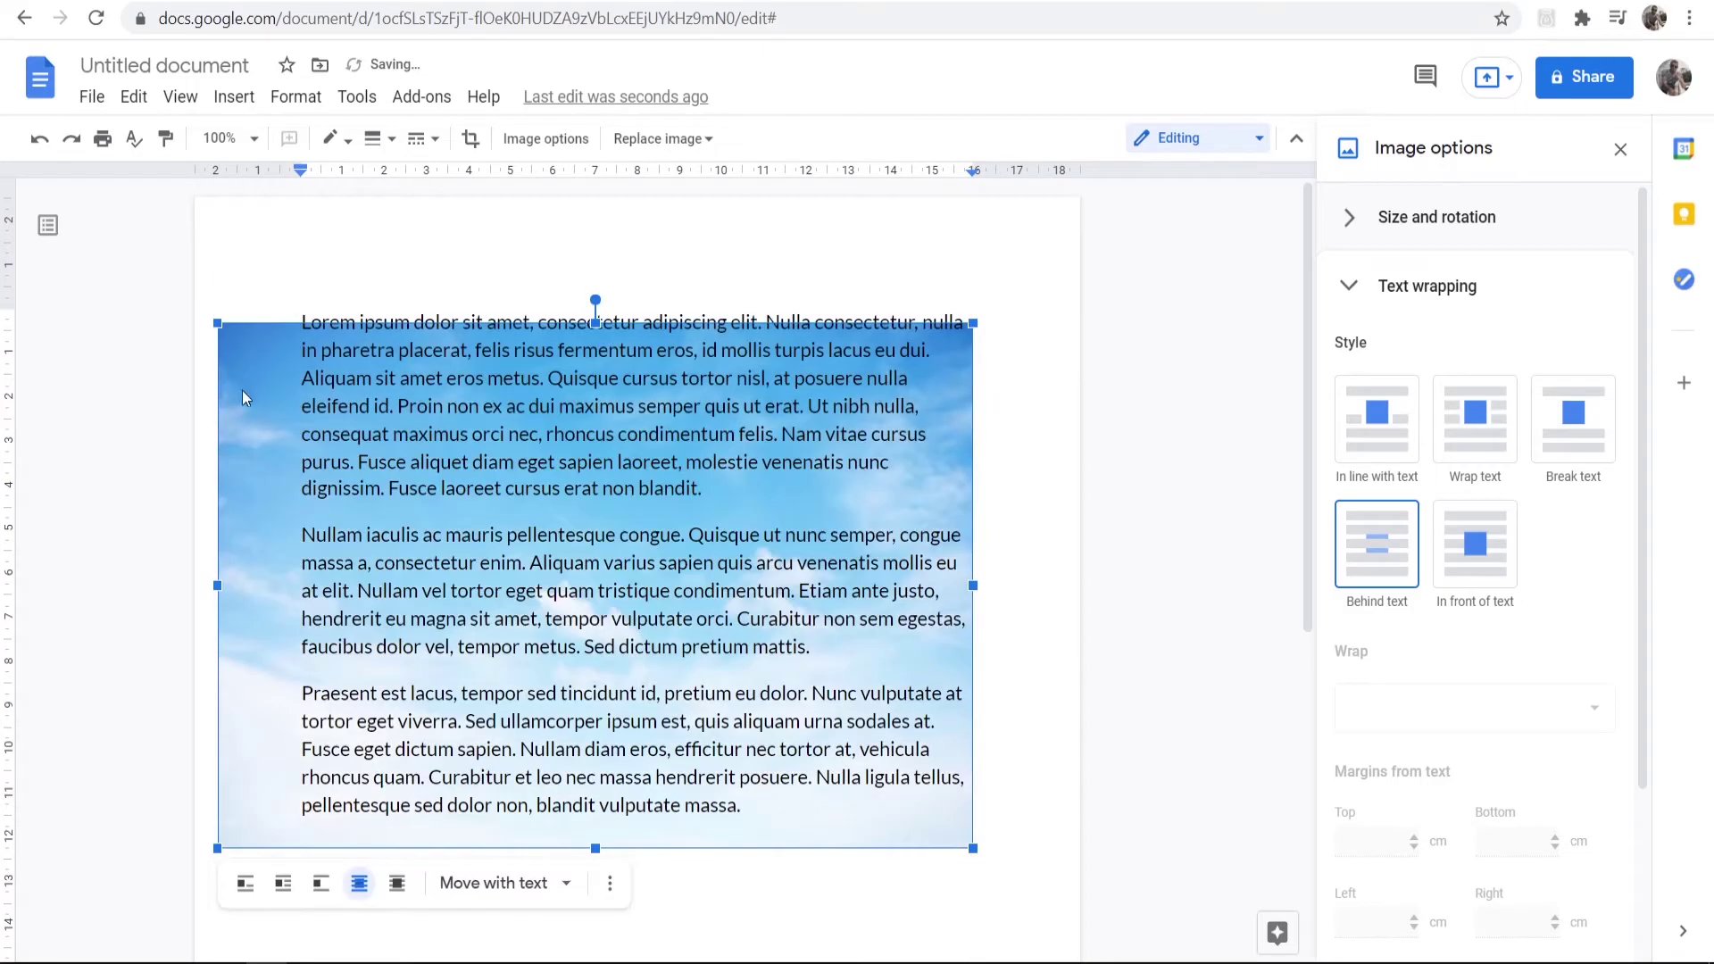
{"action": "left_click", "coordinate": [503, 882]}
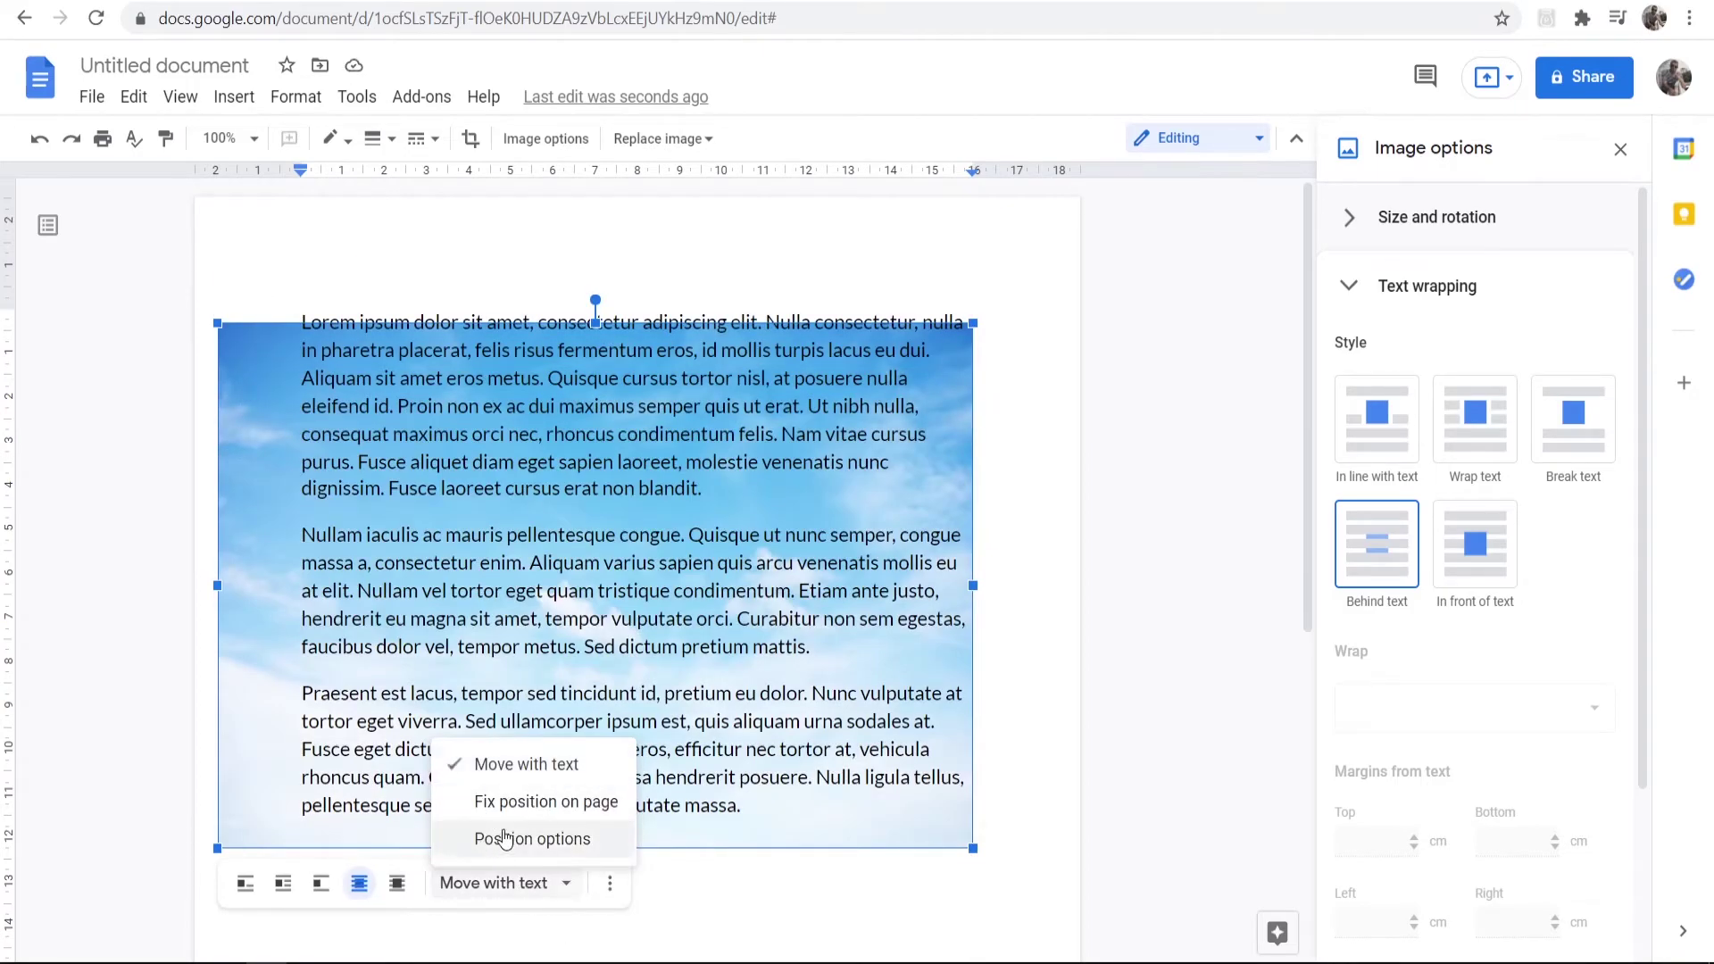
{"action": "left_click", "coordinate": [510, 805]}
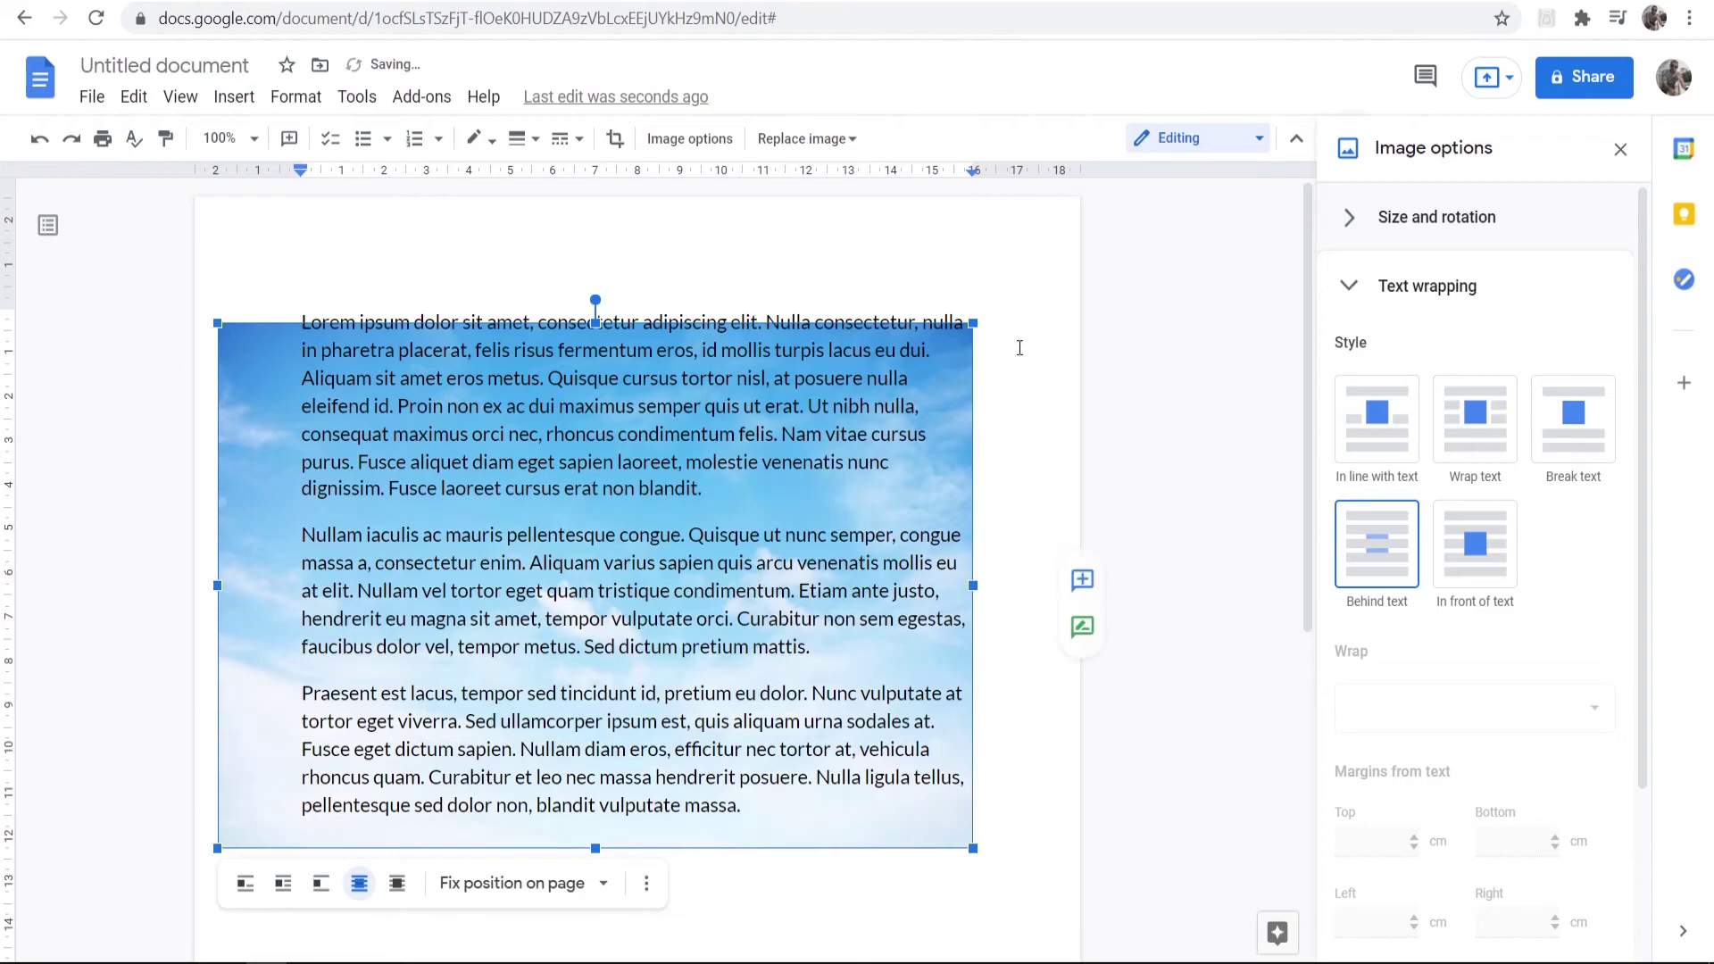
Stretch the image up and right to frame all three paragraphs evenly, then close Image options
{"action": "left_click_drag", "start_coordinate": [971, 326], "coordinate": [1067, 258]}
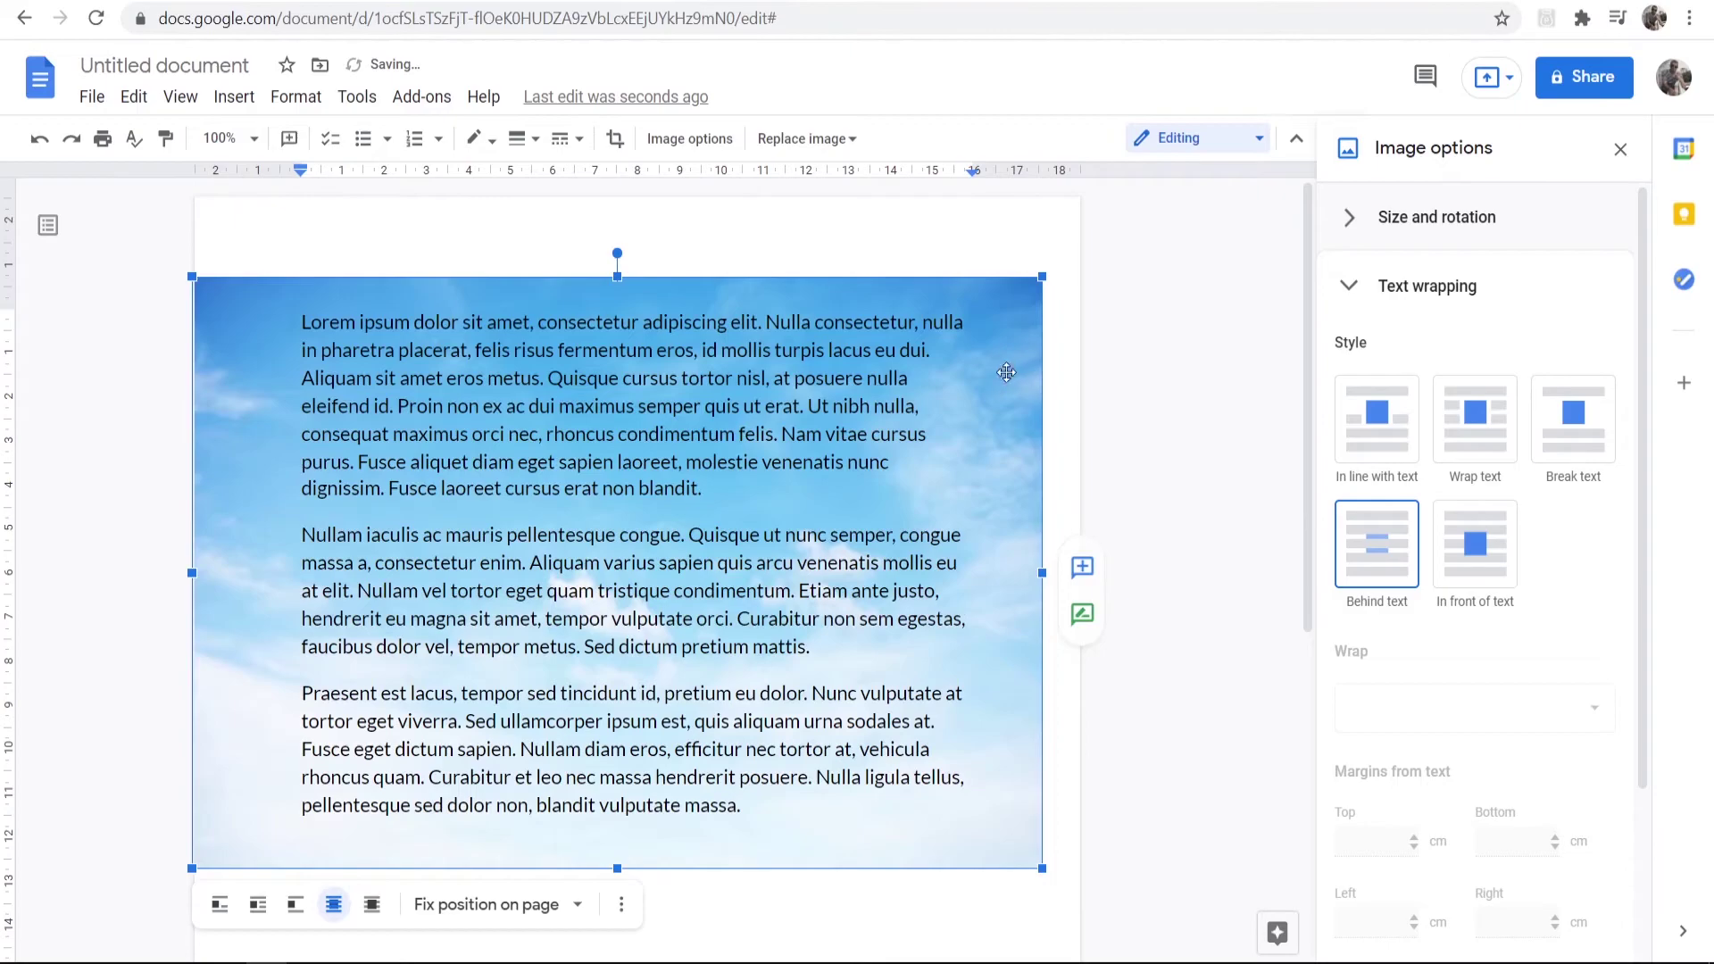
{"action": "left_click_drag", "start_coordinate": [990, 388], "coordinate": [999, 380]}
{"action": "left_click", "coordinate": [1130, 317]}
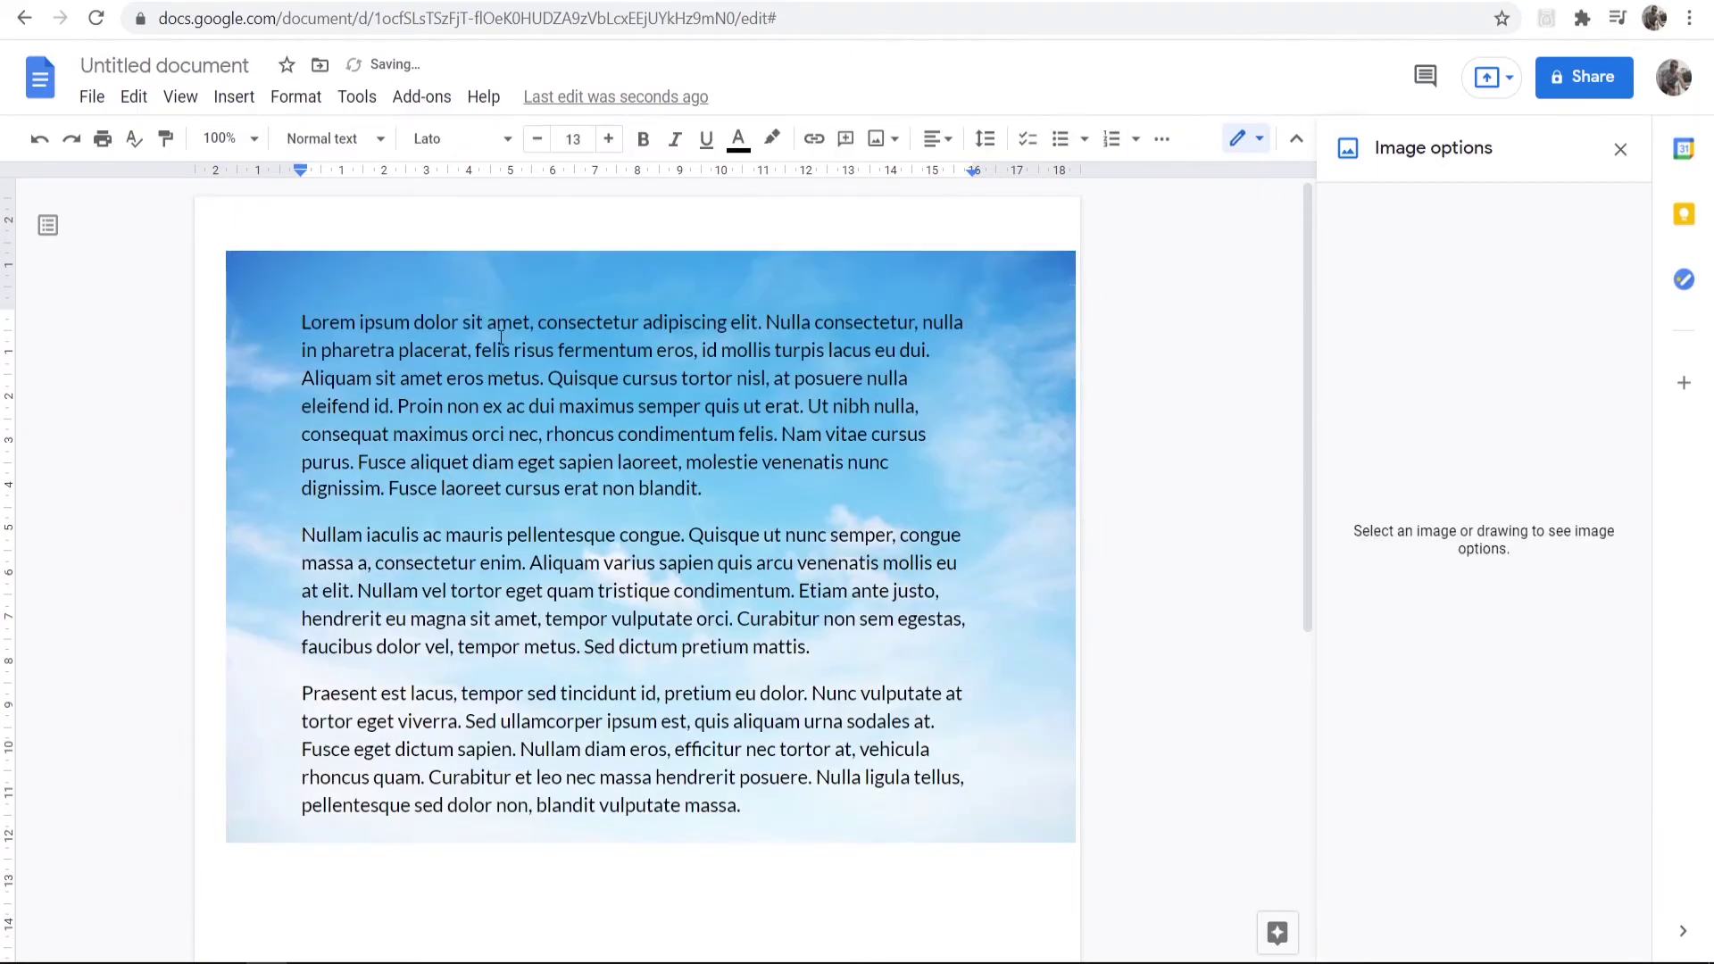
{"action": "scroll", "coordinate": [669, 536], "scroll_direction": "down", "scroll_amount": 5}
{"action": "scroll", "coordinate": [671, 536], "scroll_direction": "up", "scroll_amount": 5}
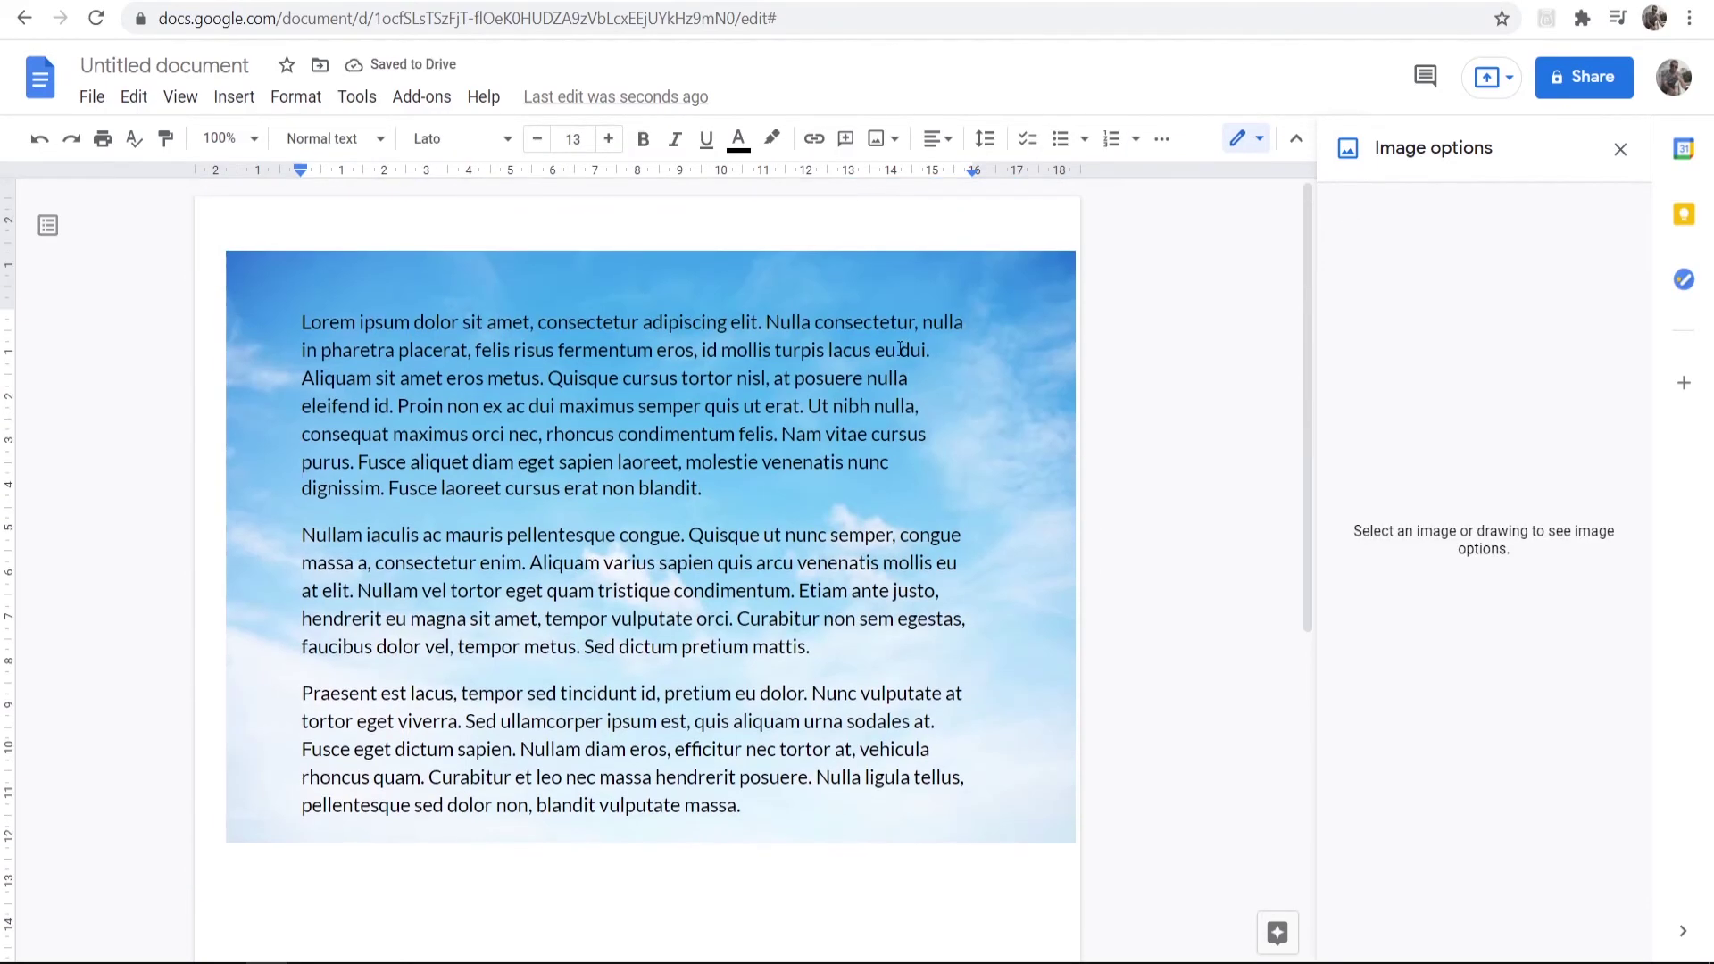
{"action": "left_click", "coordinate": [1620, 149]}
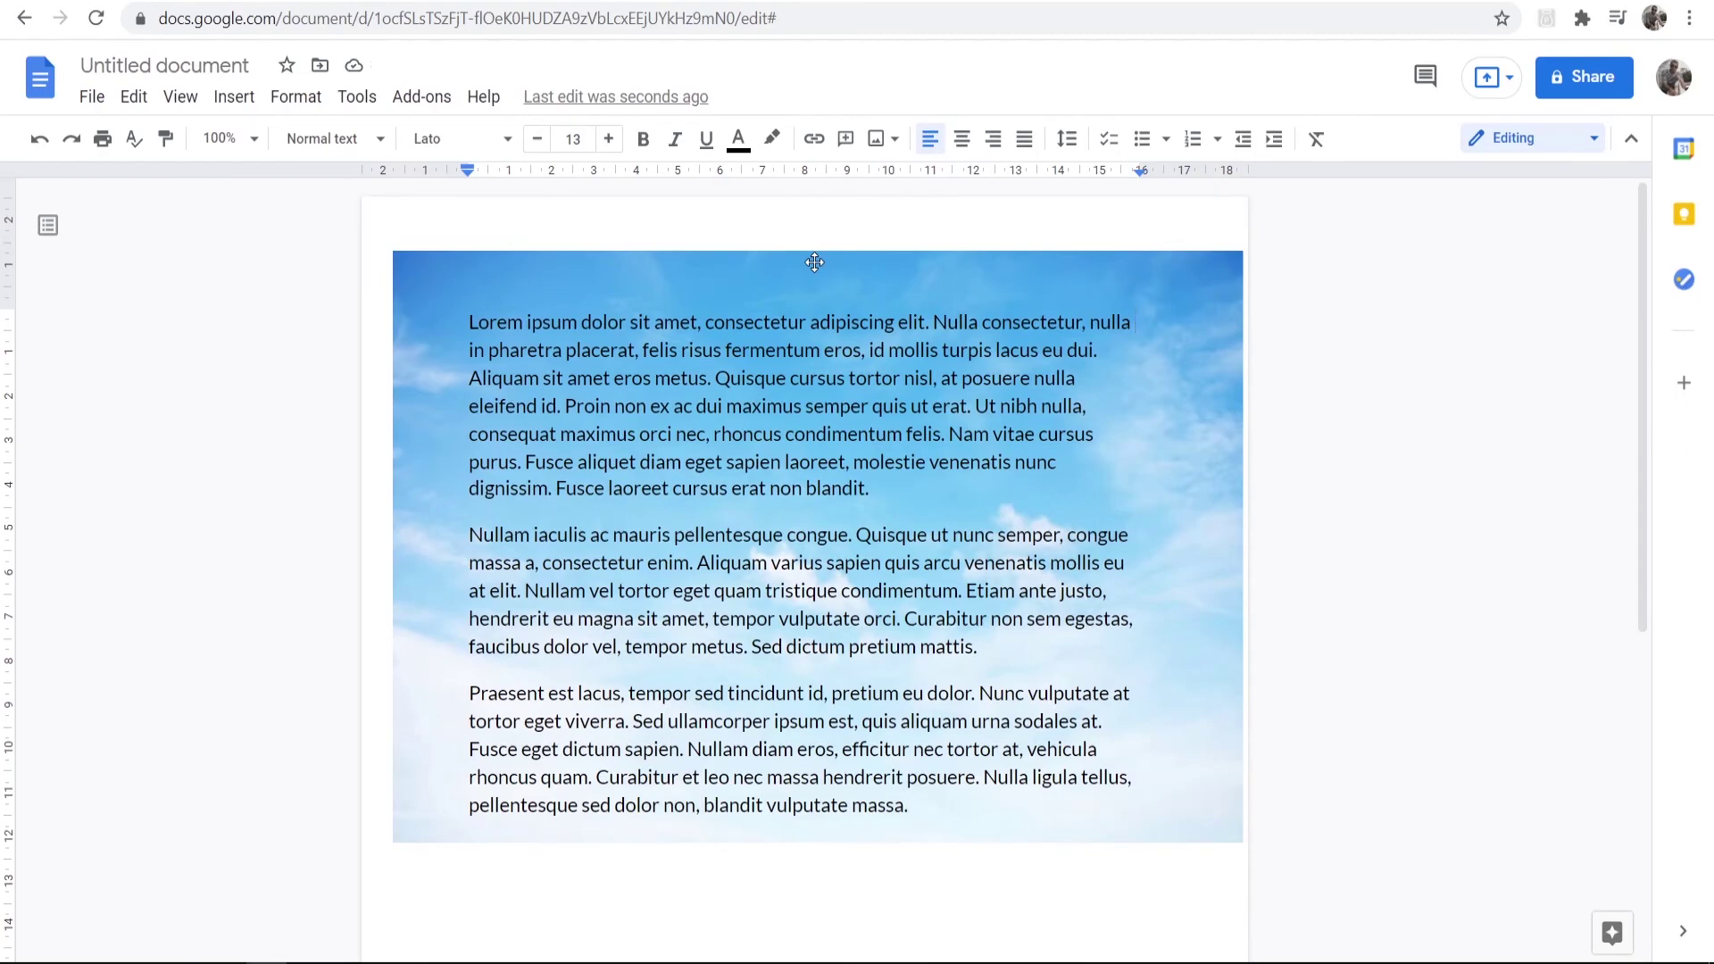